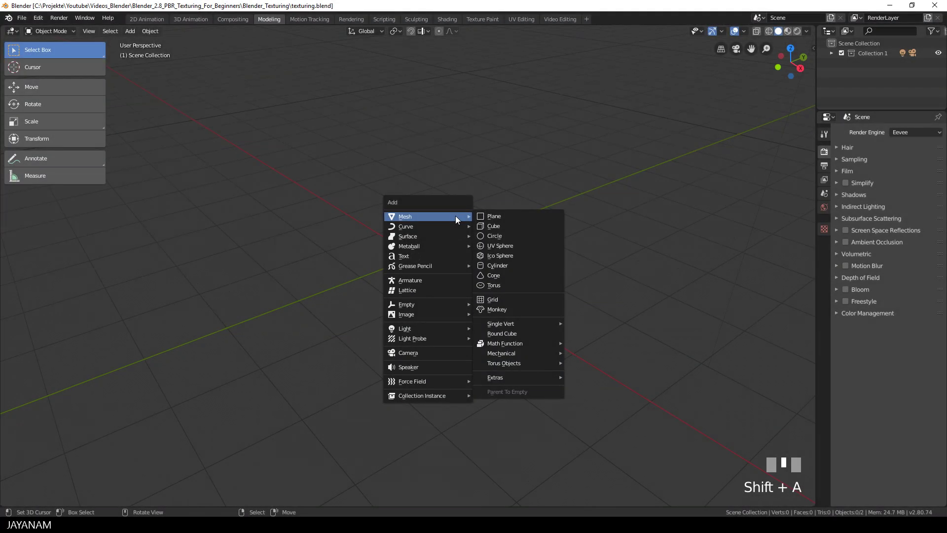
- Add a 2 m plane mesh at the scene origin, deselect it and orbit slightly
{"action": "left_click", "coordinate": [497, 216]}
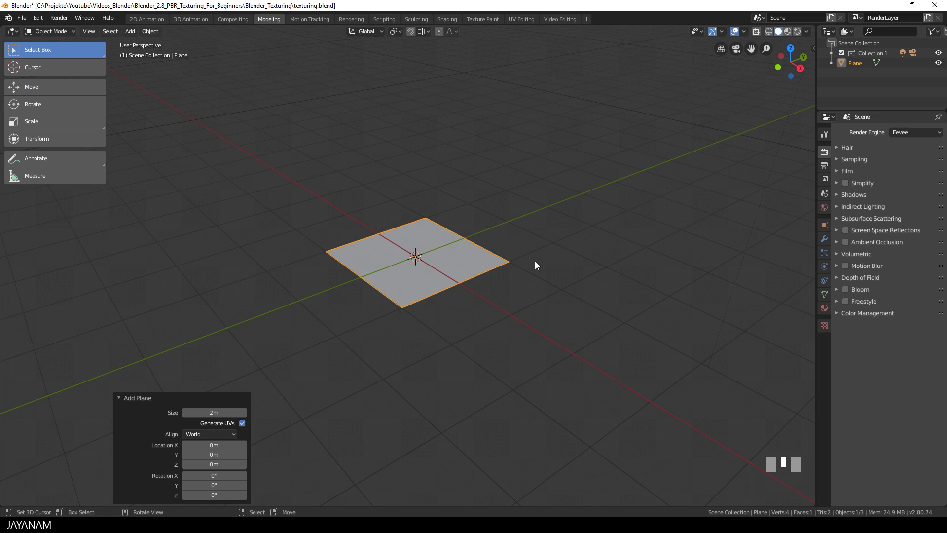
{"action": "right_click", "coordinate": [535, 261]}
{"action": "middle_click_drag", "start_coordinate": [534, 260], "coordinate": [537, 267]}
- In Edit Mode, select all of the plane and scale it by 4, hiding the toolbar
{"action": "key", "text": "Tab"}
{"action": "key", "text": "a"}
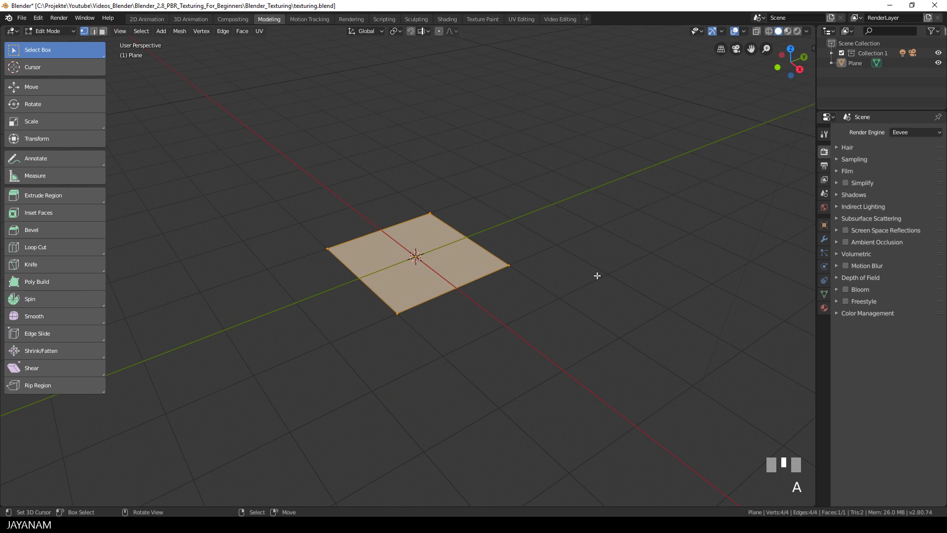
{"action": "key", "text": "t"}
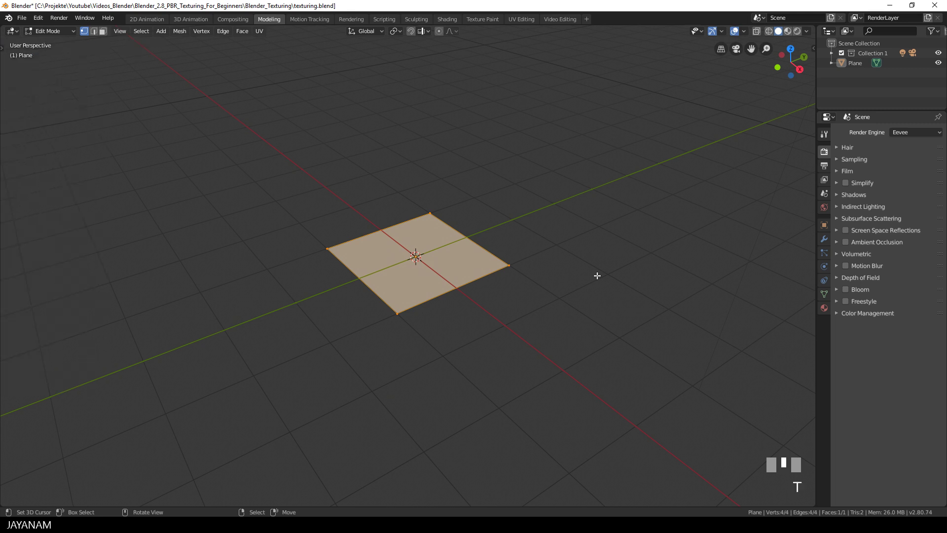
{"action": "key", "text": "s"}
{"action": "key", "text": "4"}
{"action": "key", "text": "Return"}
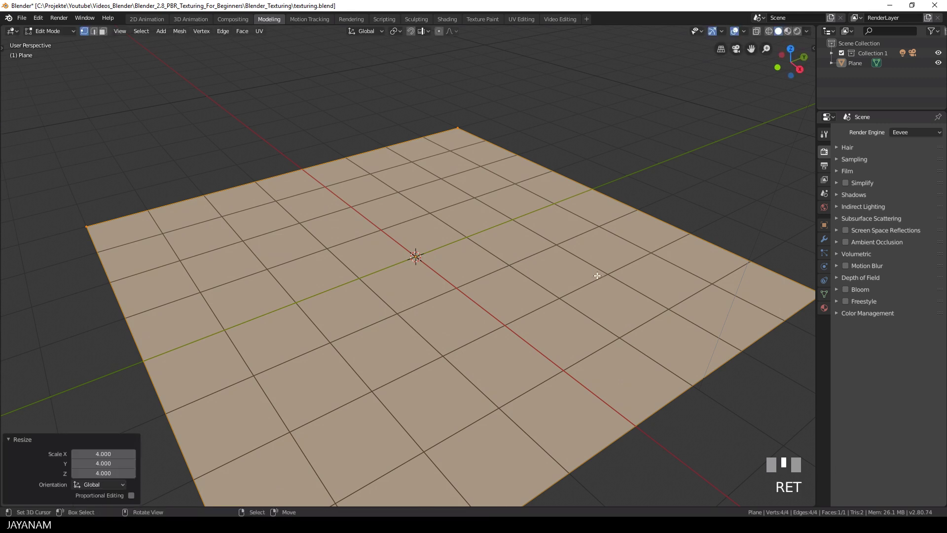
{"action": "scroll", "coordinate": [597, 275], "scroll_direction": "down", "scroll_amount": 2}
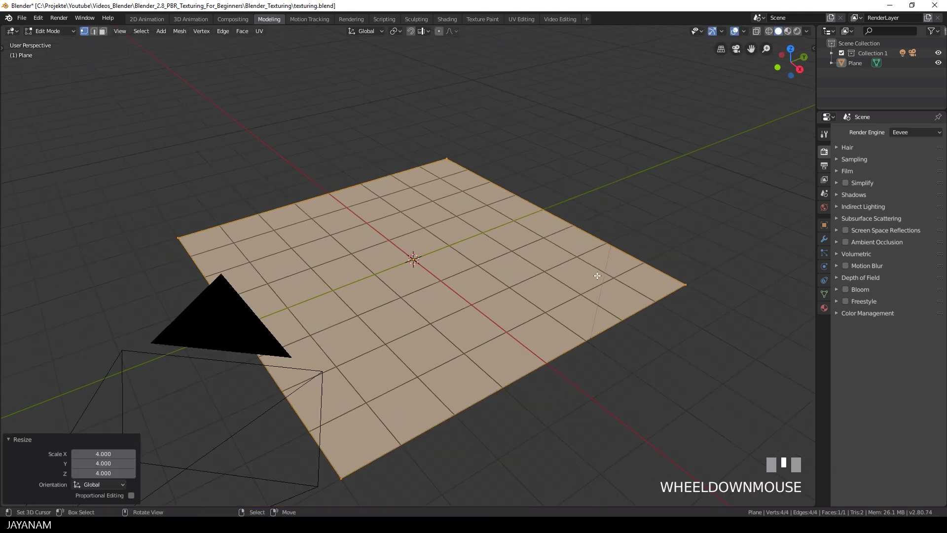
- Unwrap the plane's UVs and deselect its geometry
{"action": "key", "text": "u"}
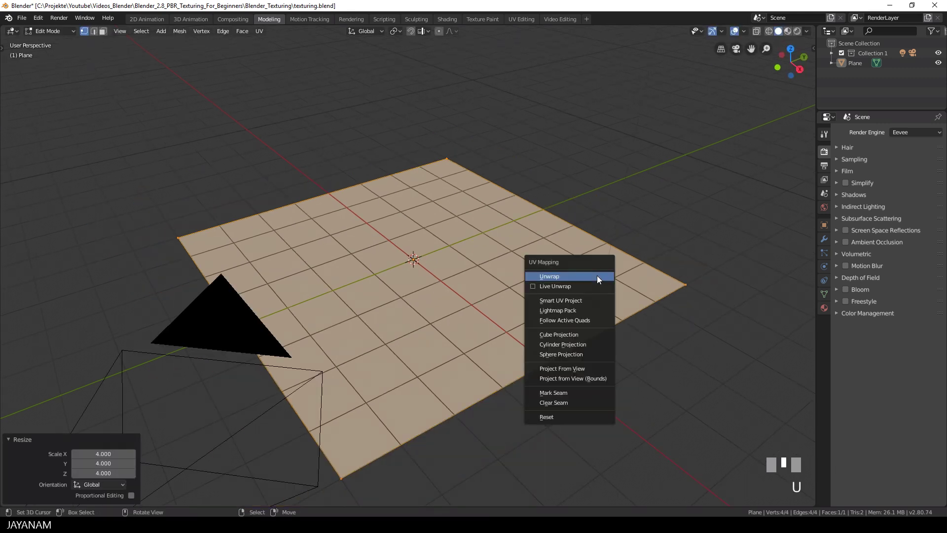
{"action": "left_click", "coordinate": [597, 278]}
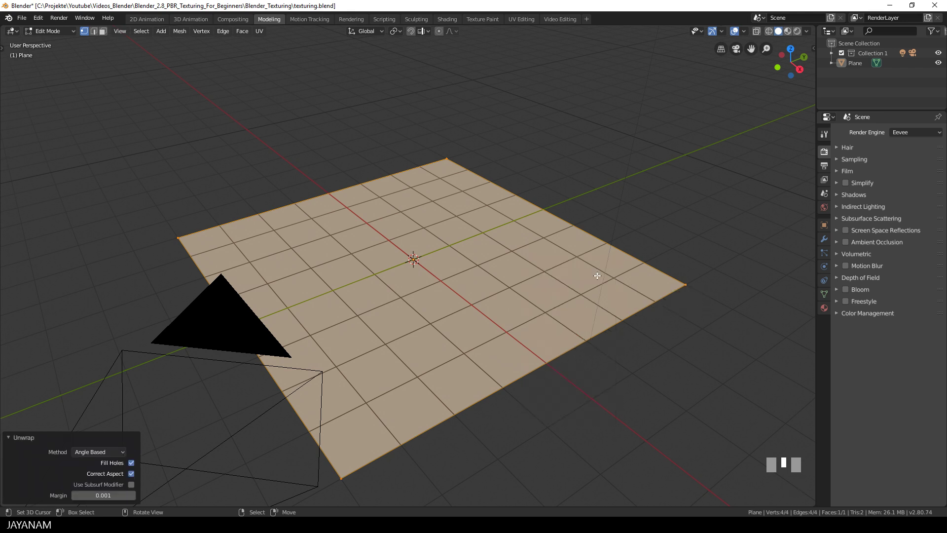
{"action": "right_click", "coordinate": [597, 275]}
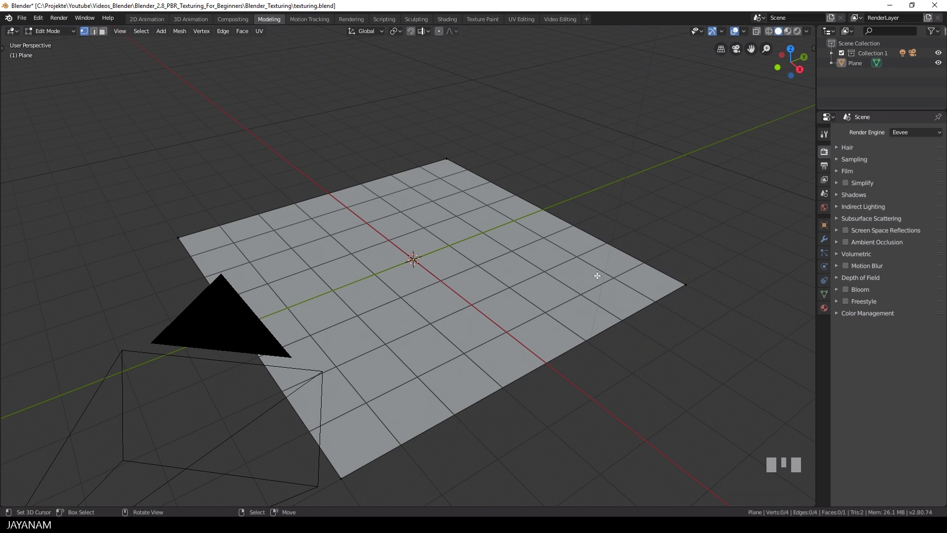
- Review the albedo, normal and roughness TIFFs in Blender_Texturing, then minimise the folder
{"action": "key", "text": "alt+Tab"}
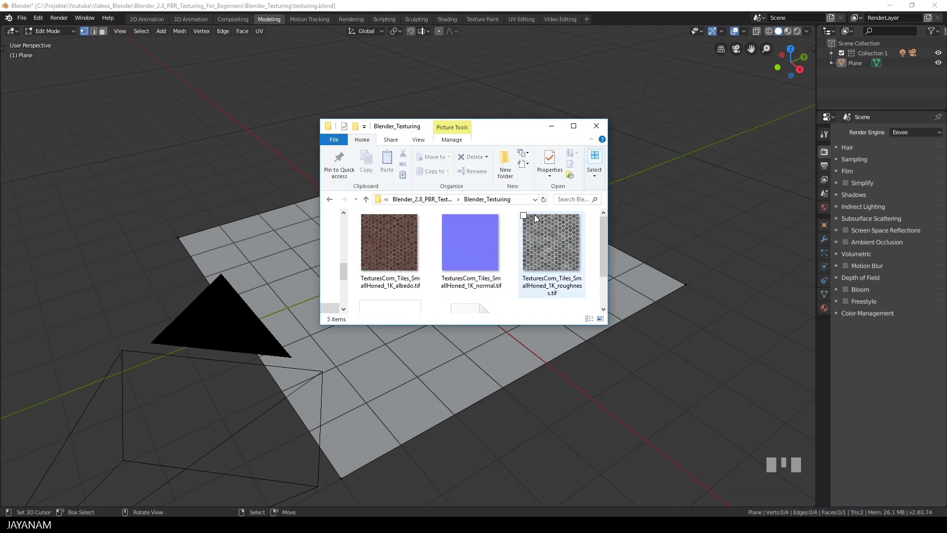
{"action": "left_click", "coordinate": [395, 249]}
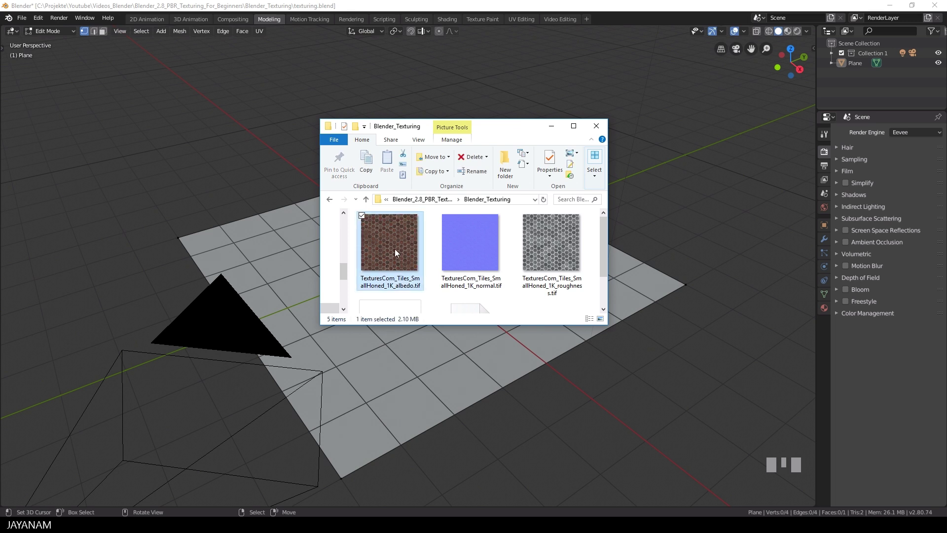
{"action": "left_click", "coordinate": [458, 248]}
{"action": "left_click", "coordinate": [536, 241]}
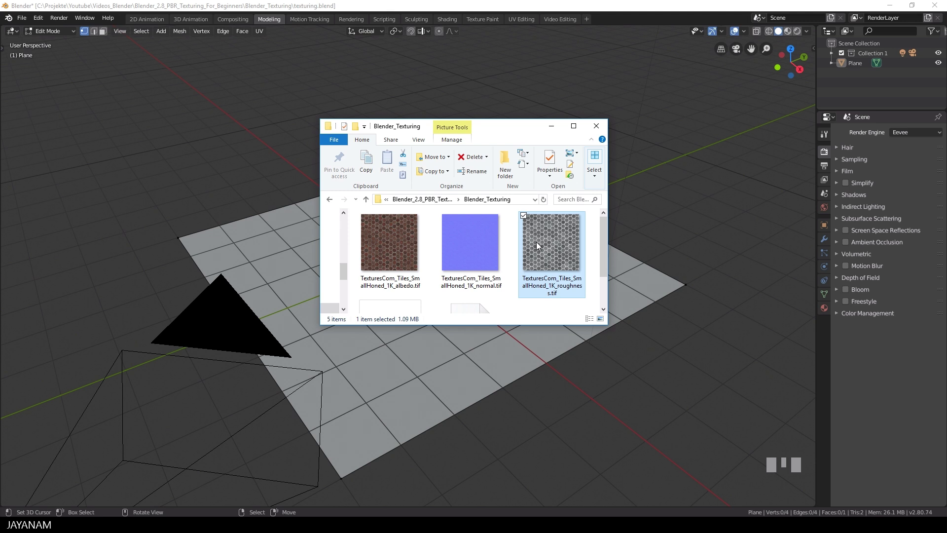
{"action": "left_click", "coordinate": [550, 125]}
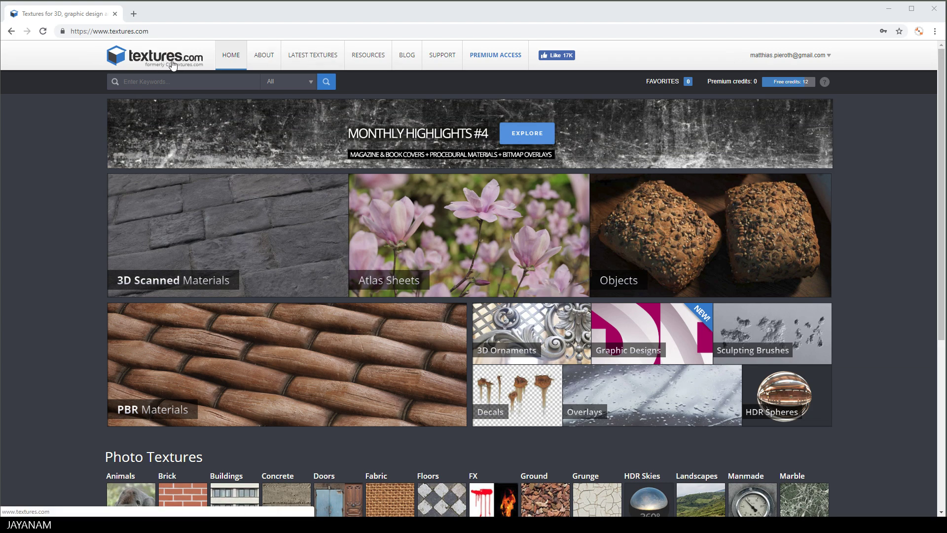
- Go via PBR Materials to Small Honed Hexagonal Terracotta Tiles and scroll to its Flat Maps
{"action": "left_click", "coordinate": [343, 370]}
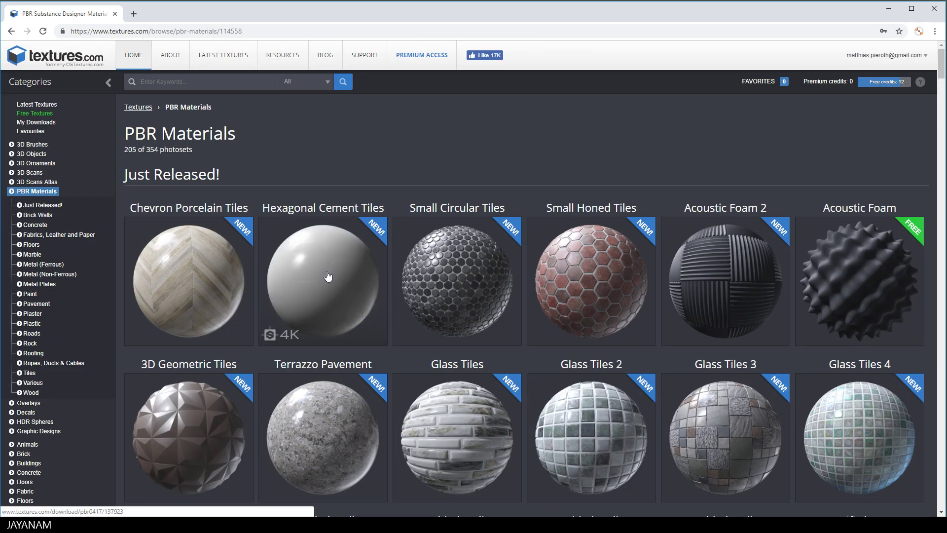
{"action": "left_click", "coordinate": [608, 280]}
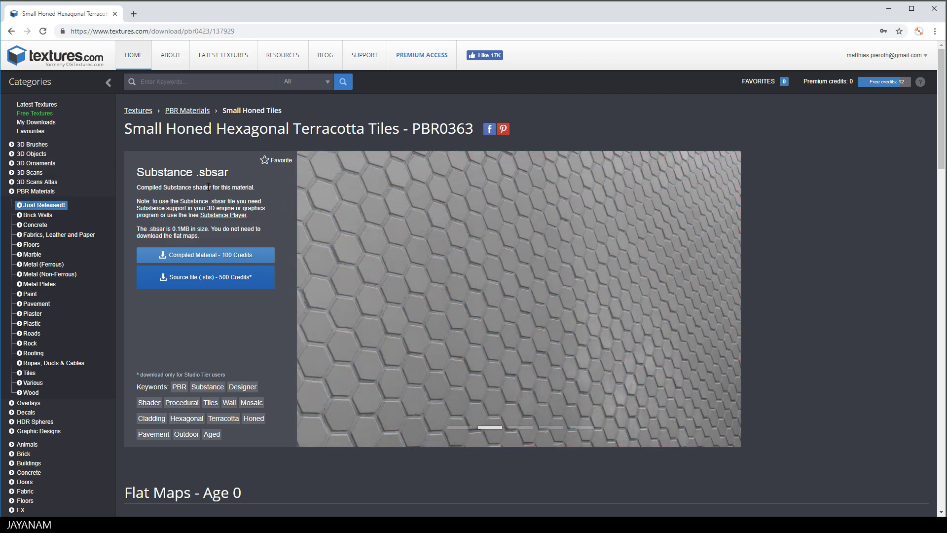
{"action": "scroll", "coordinate": [760, 276], "scroll_direction": "down", "scroll_amount": 7}
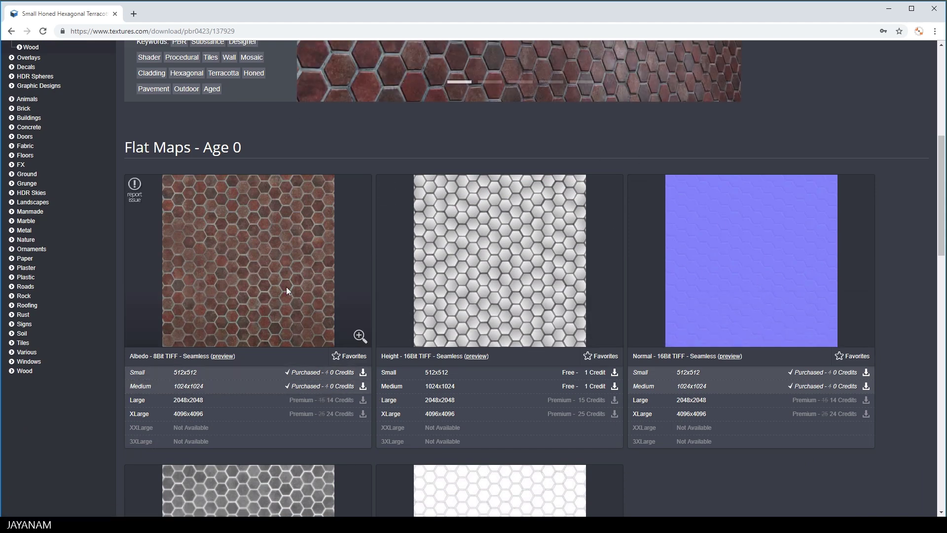
{"action": "scroll", "coordinate": [798, 257], "scroll_direction": "down", "scroll_amount": 5}
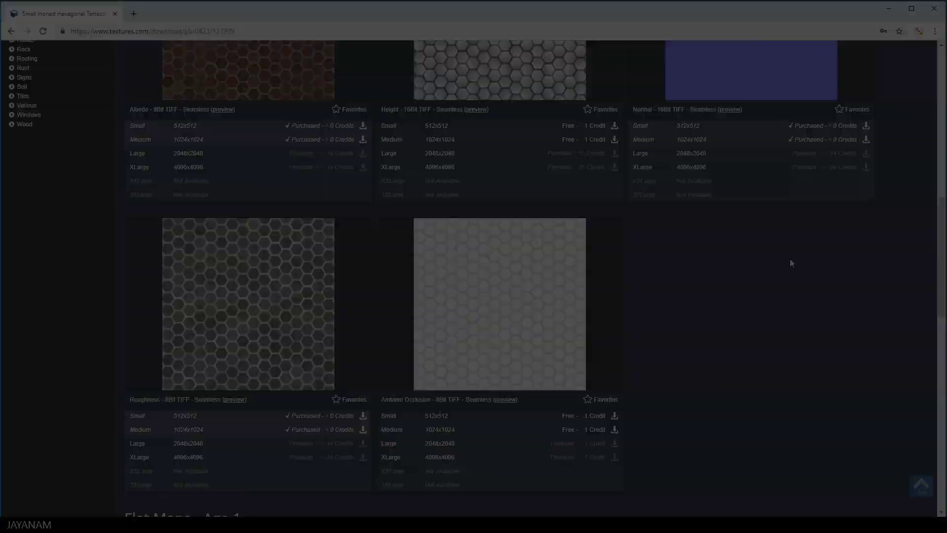
- Give the plane a new material renamed 'matFloor', then split the viewport into two views
{"action": "right_click", "coordinate": [468, 240]}
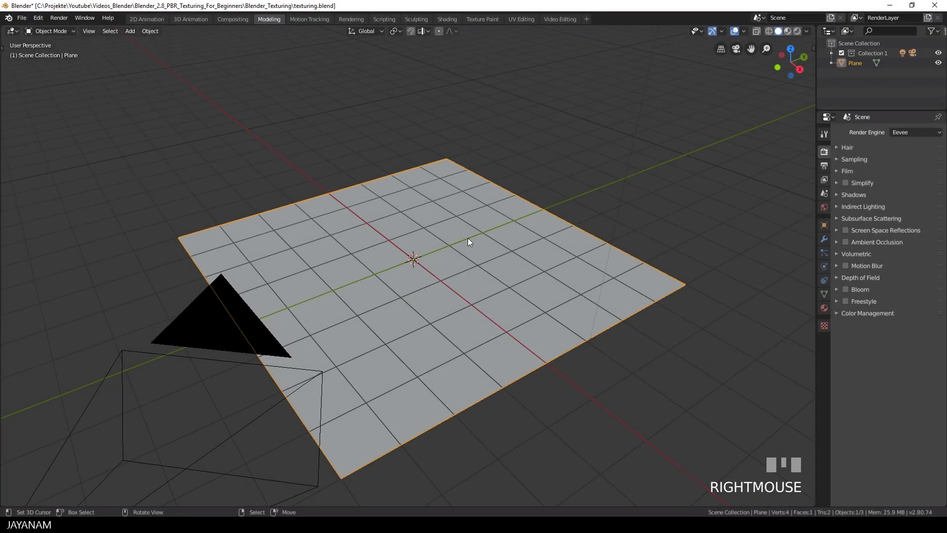
{"action": "left_click", "coordinate": [824, 308]}
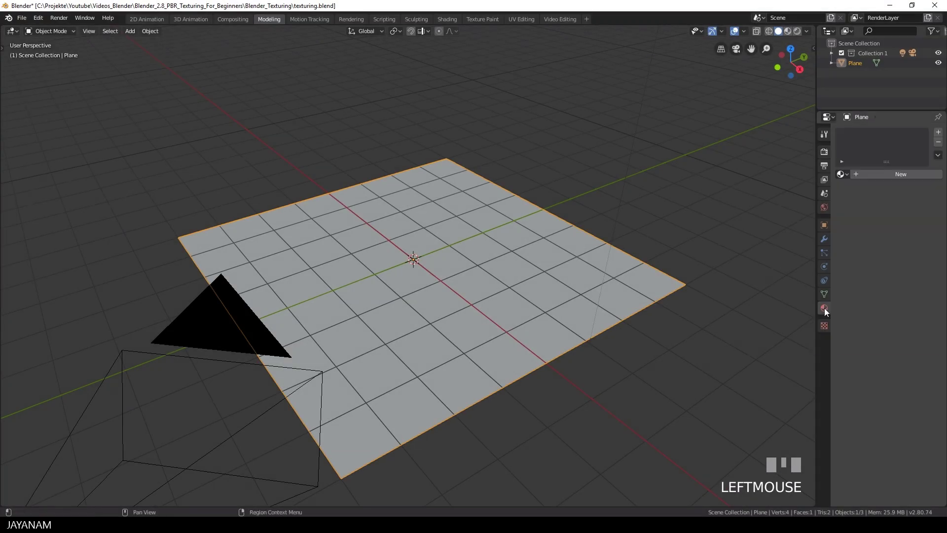
{"action": "left_click", "coordinate": [881, 174]}
{"action": "double_click", "coordinate": [879, 174]}
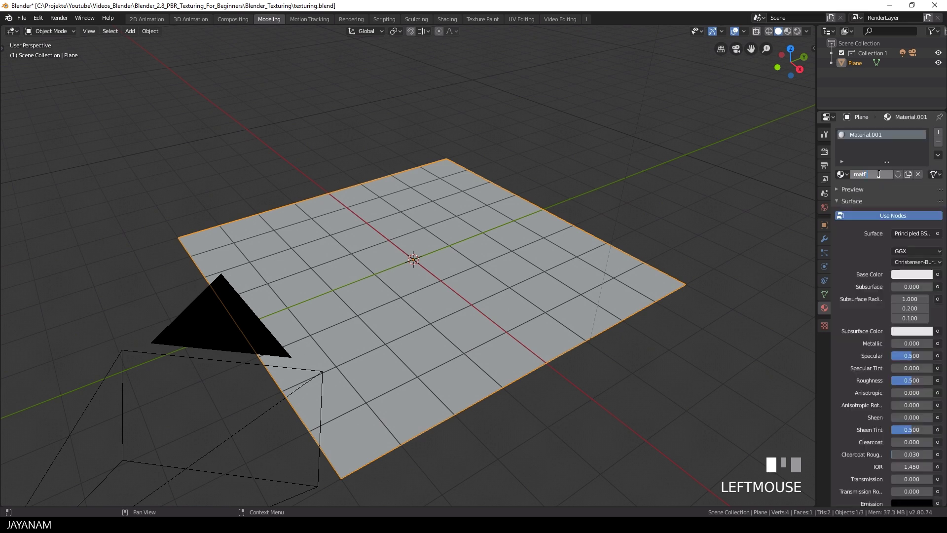
{"action": "type", "text": "matFloor"}
{"action": "key", "text": "Return"}
{"action": "scroll", "coordinate": [444, 283], "scroll_direction": "down", "scroll_amount": 2}
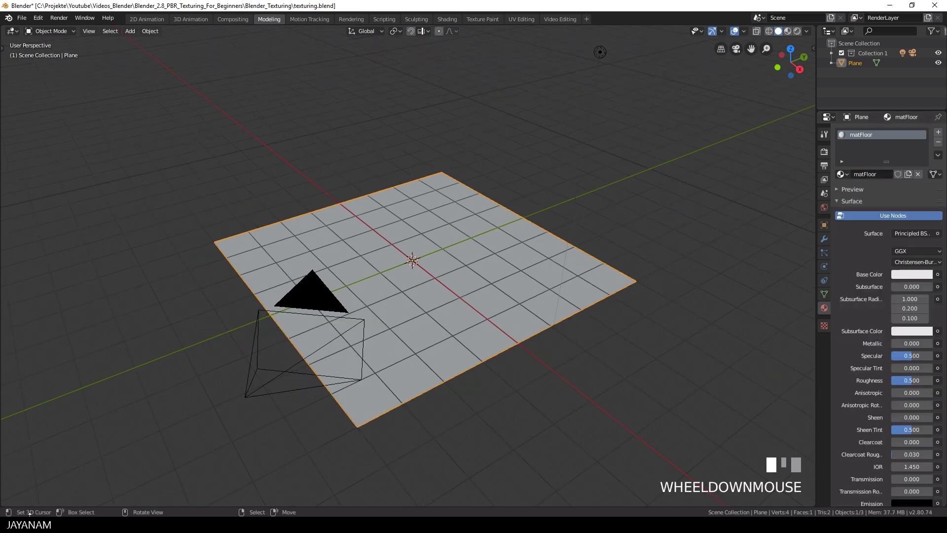
{"action": "left_click_drag", "start_coordinate": [3, 505], "coordinate": [7, 208]}
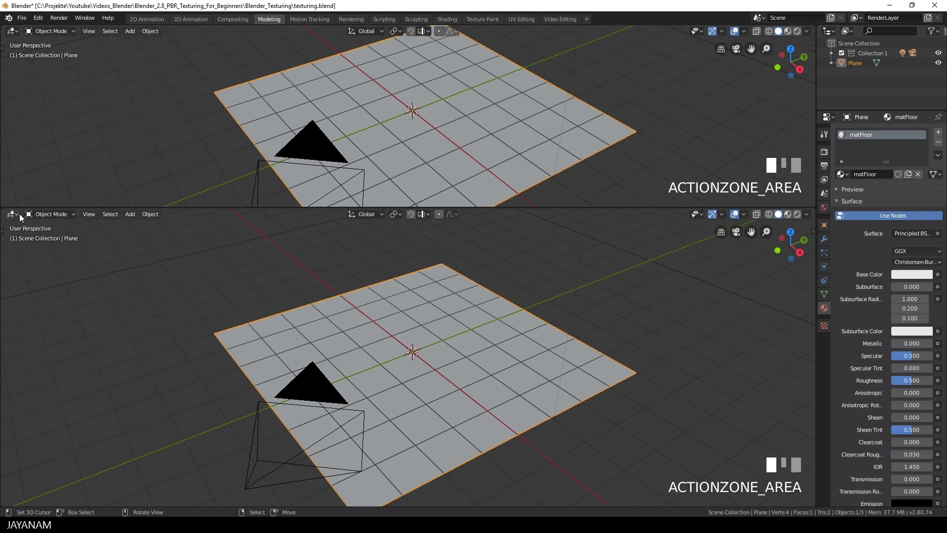
- Turn the lower area into a Shader Editor, hide its sidebar, and frame the BSDF and Output nodes
{"action": "left_click", "coordinate": [12, 214]}
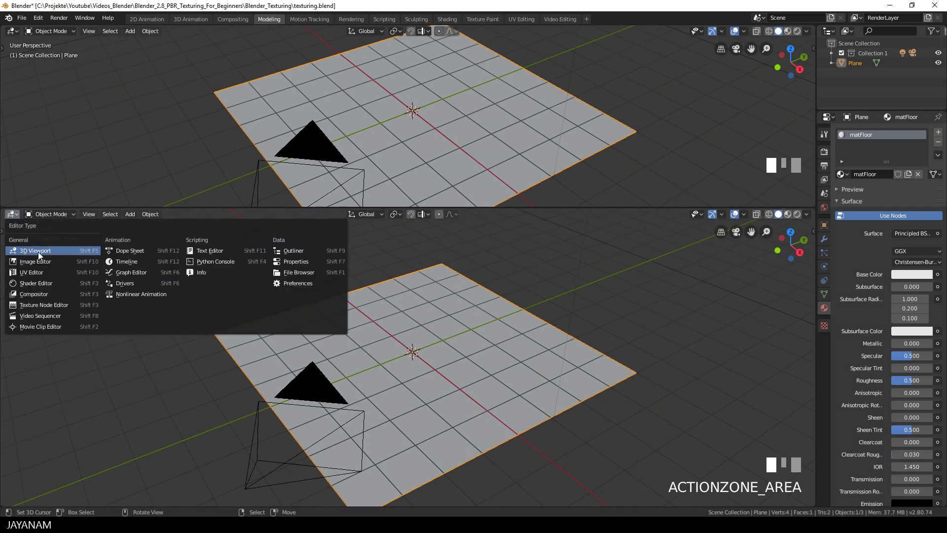
{"action": "left_click", "coordinate": [37, 283]}
{"action": "middle_click_drag", "start_coordinate": [475, 355], "coordinate": [698, 264]}
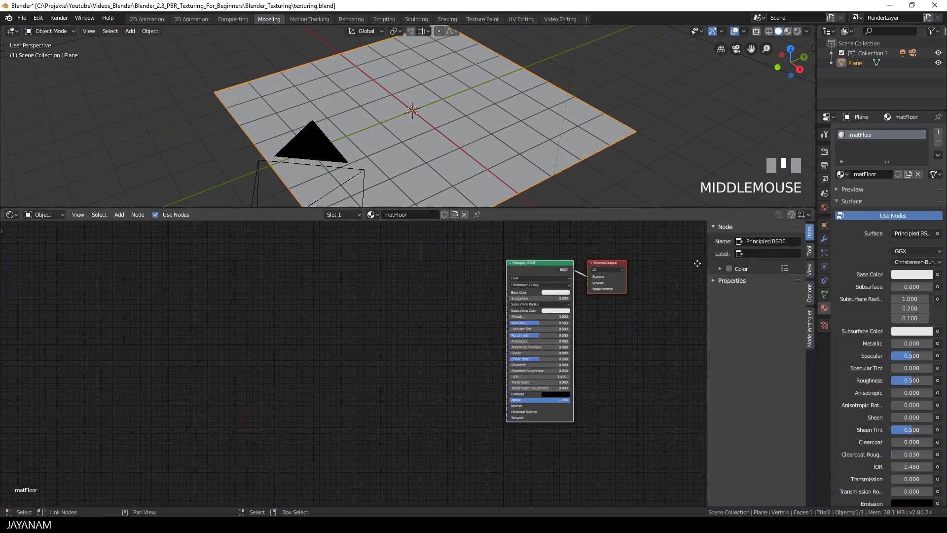
{"action": "key", "text": "n"}
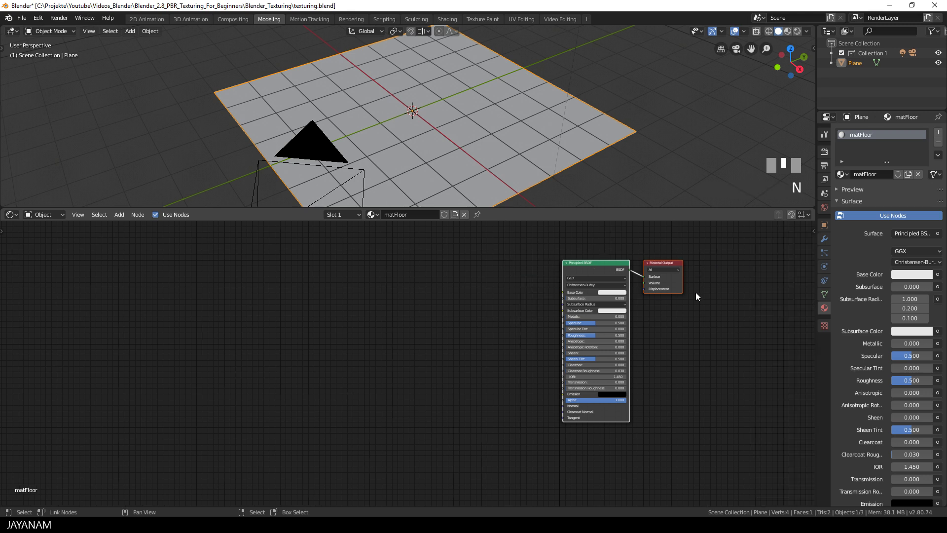
{"action": "scroll", "coordinate": [696, 292], "scroll_direction": "up", "scroll_amount": 2}
{"action": "middle_click_drag", "start_coordinate": [693, 295], "coordinate": [693, 323]}
{"action": "scroll", "coordinate": [693, 324], "scroll_direction": "up", "scroll_amount": 1}
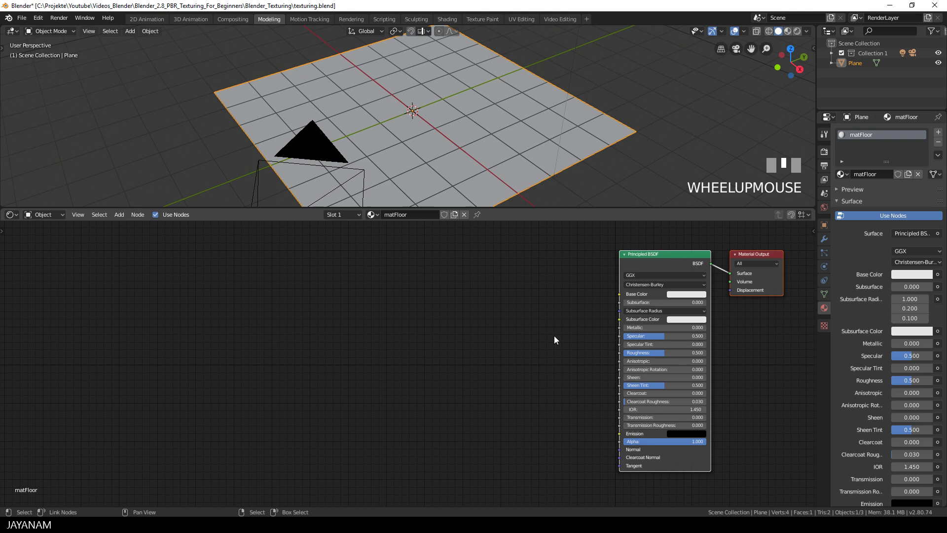
{"action": "middle_click_drag", "start_coordinate": [555, 336], "coordinate": [504, 331]}
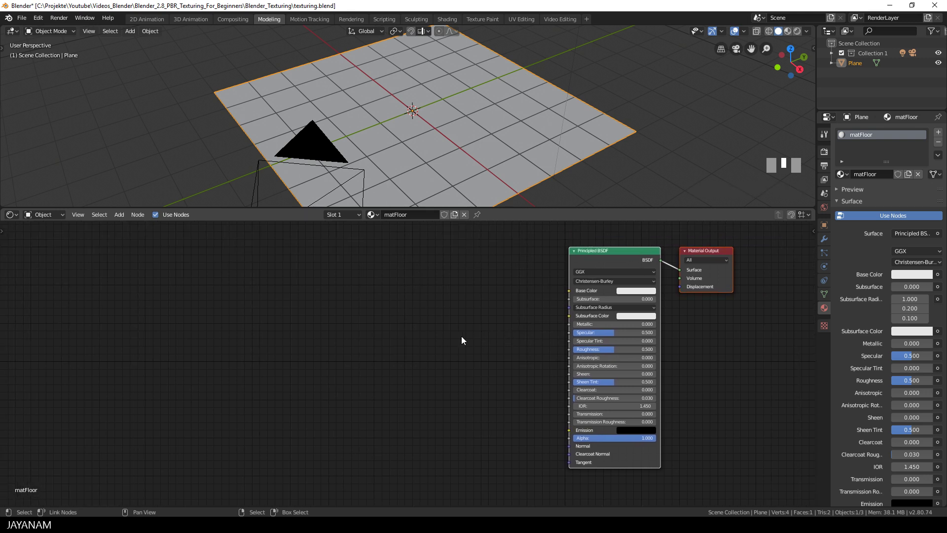
- Add the albedo texture as an image node feeding Base Color, then preview in rendered shading
{"action": "key", "text": "alt+Tab"}
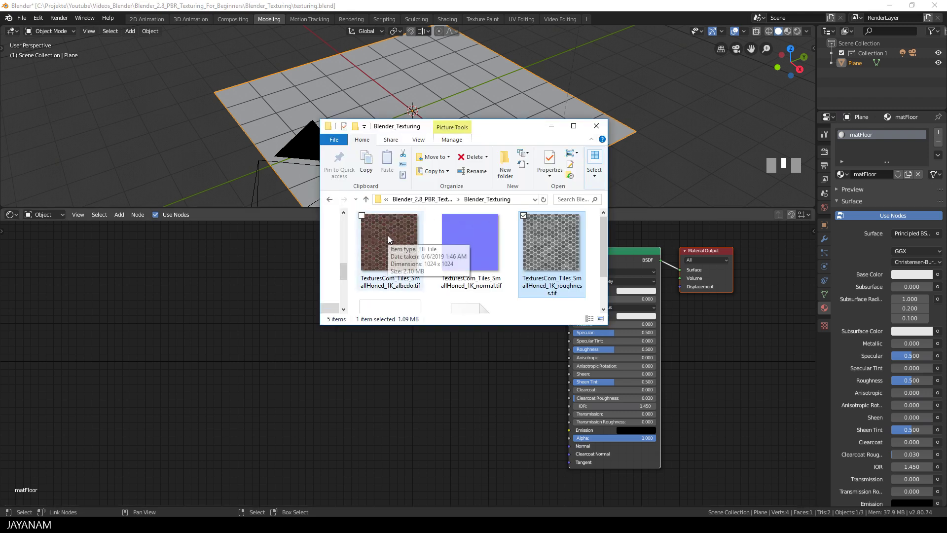
{"action": "left_click_drag", "start_coordinate": [387, 239], "coordinate": [569, 291]}
{"action": "left_click", "coordinate": [551, 126]}
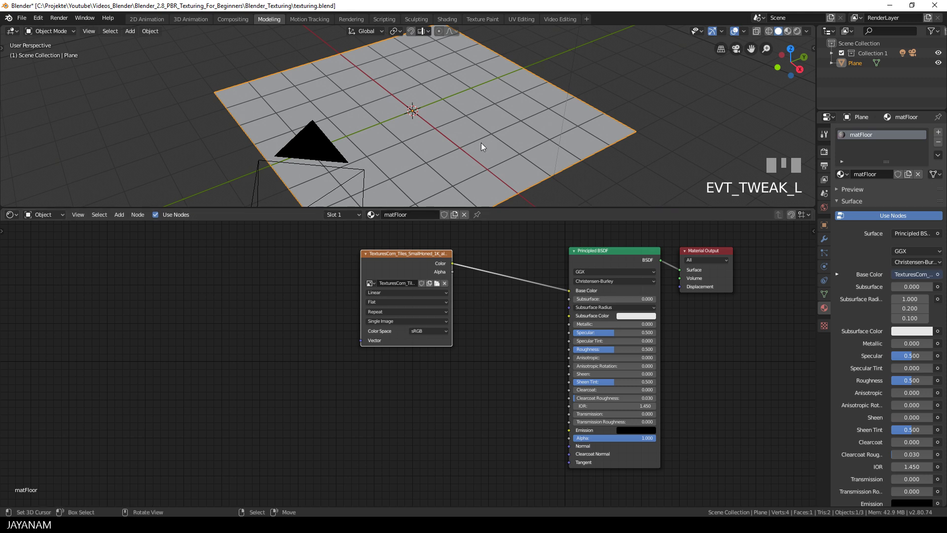
{"action": "left_click", "coordinate": [796, 31]}
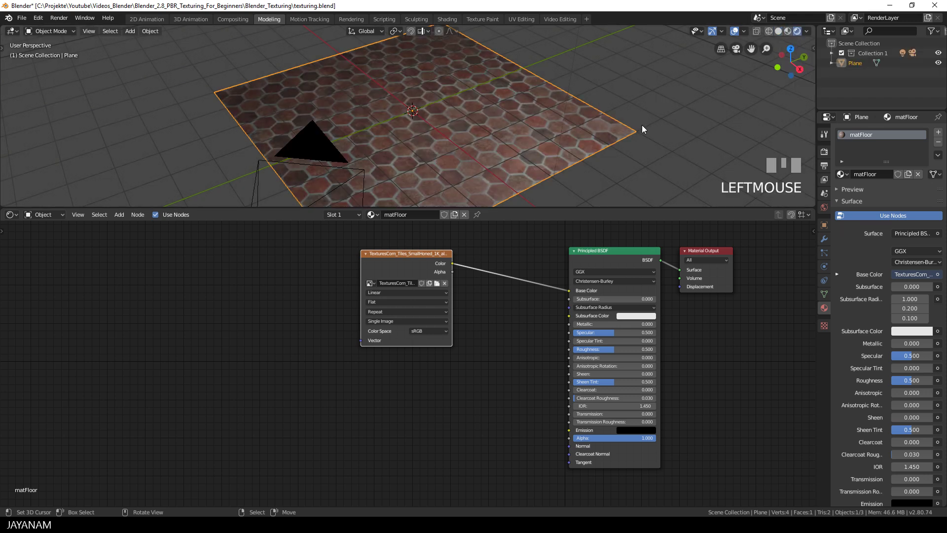
- Enlarge the 3D view, orbit the tiled plane, and add the normal texture file as an image node
{"action": "left_click_drag", "start_coordinate": [538, 208], "coordinate": [538, 255]}
{"action": "middle_click_drag", "start_coordinate": [558, 188], "coordinate": [585, 174]}
{"action": "middle_click_drag", "start_coordinate": [510, 358], "coordinate": [547, 361]}
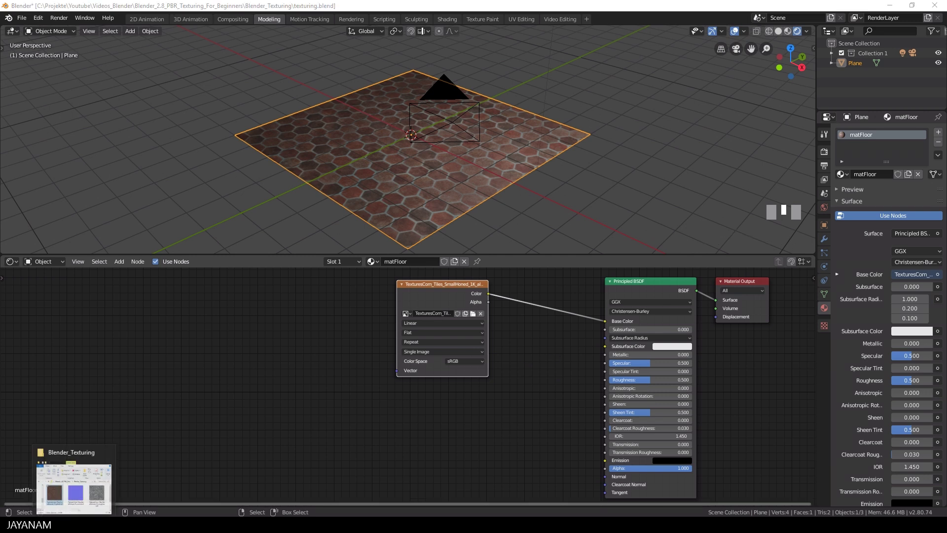
{"action": "left_click", "coordinate": [74, 490]}
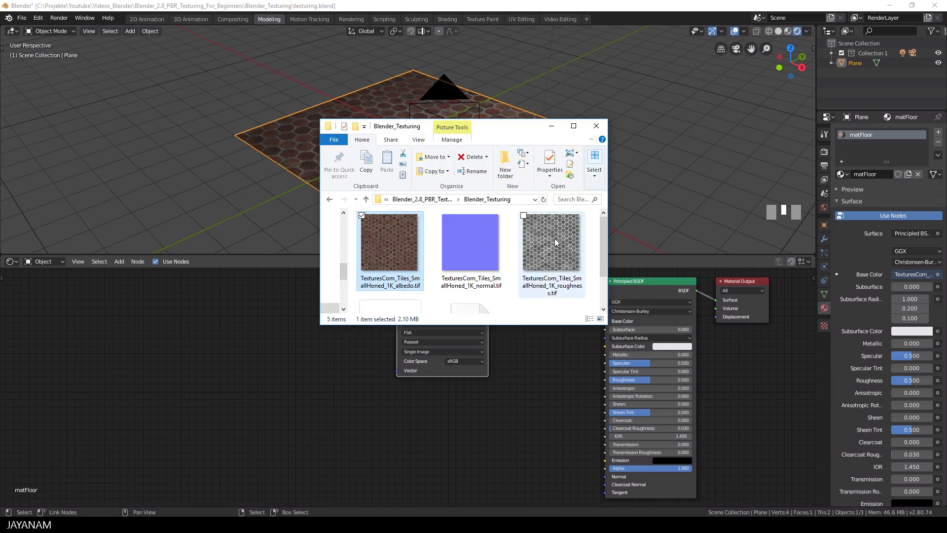
{"action": "left_click_drag", "start_coordinate": [486, 242], "coordinate": [238, 383]}
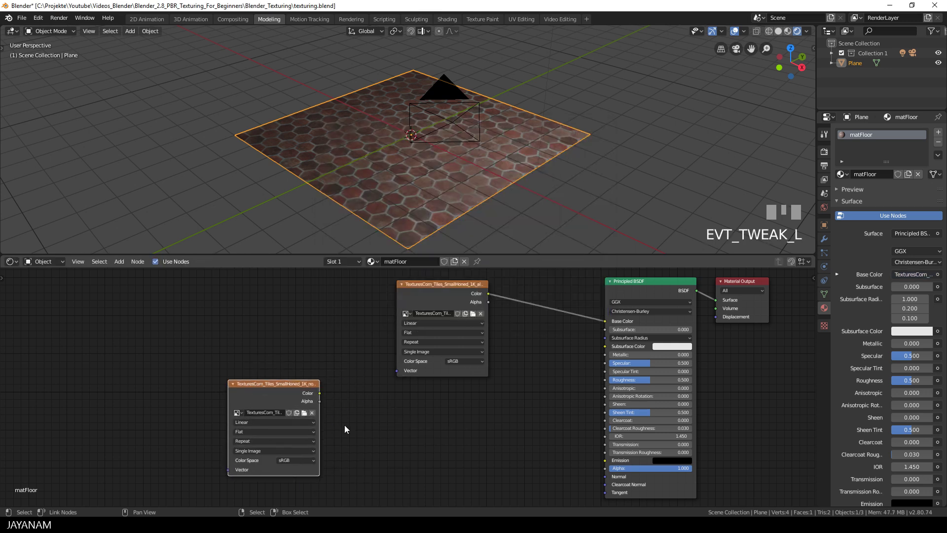
- Add a Normal Map node beside the normal texture and feed the texture's Color into it
{"action": "key", "text": "shift+a"}
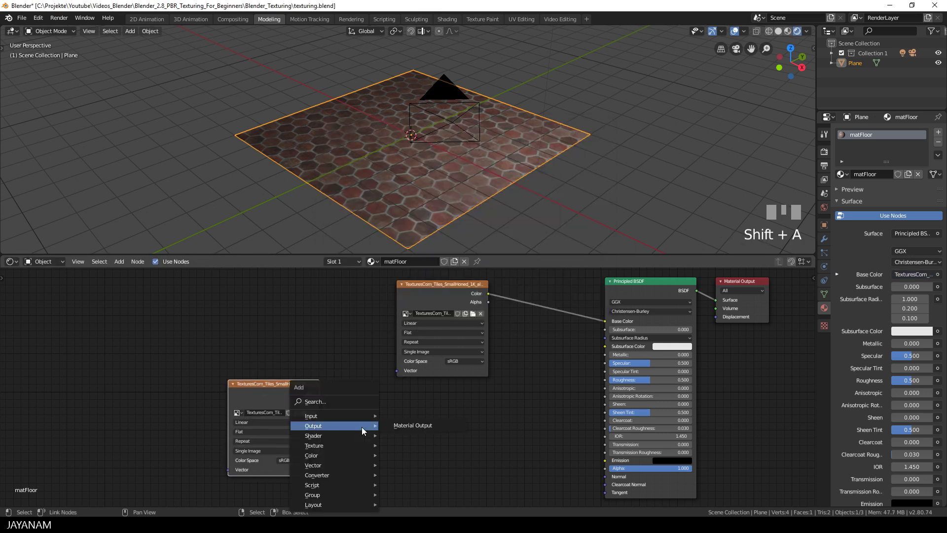
{"action": "left_click", "coordinate": [332, 402]}
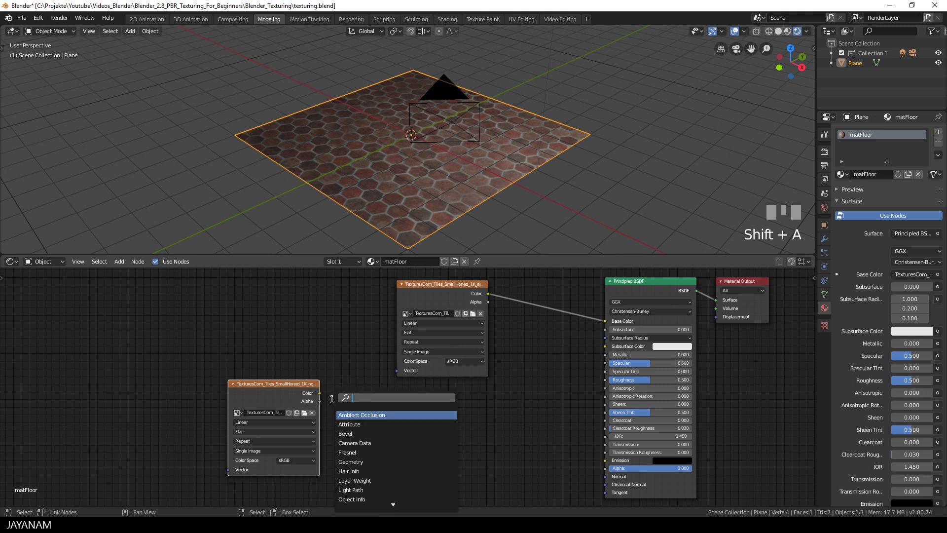
{"action": "type", "text": "norm"}
{"action": "key", "text": "Down"}
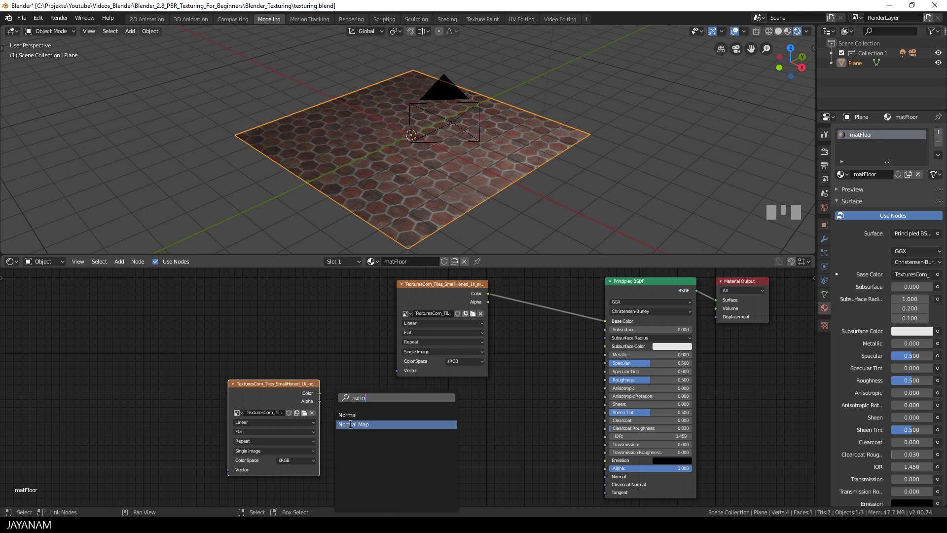
{"action": "key", "text": "Return"}
{"action": "left_click", "coordinate": [389, 413]}
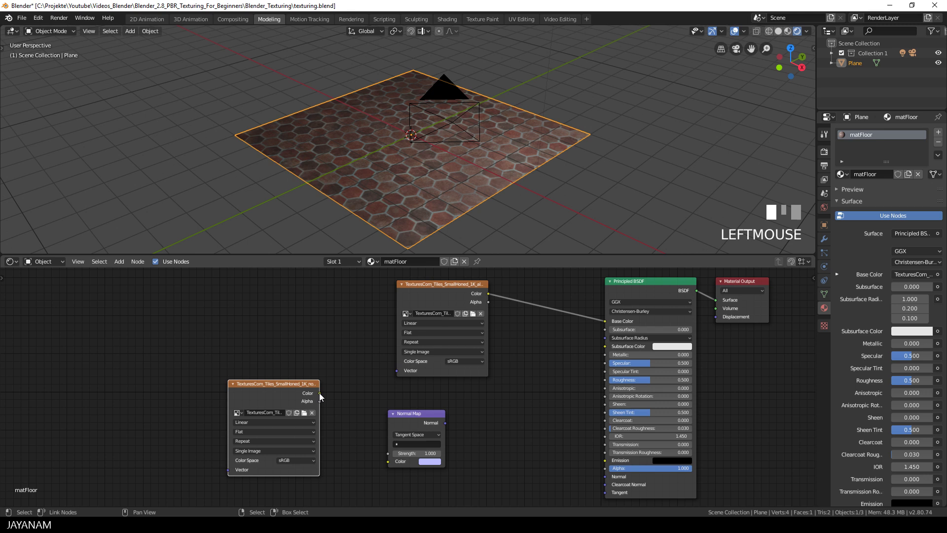
{"action": "left_click_drag", "start_coordinate": [319, 393], "coordinate": [389, 466]}
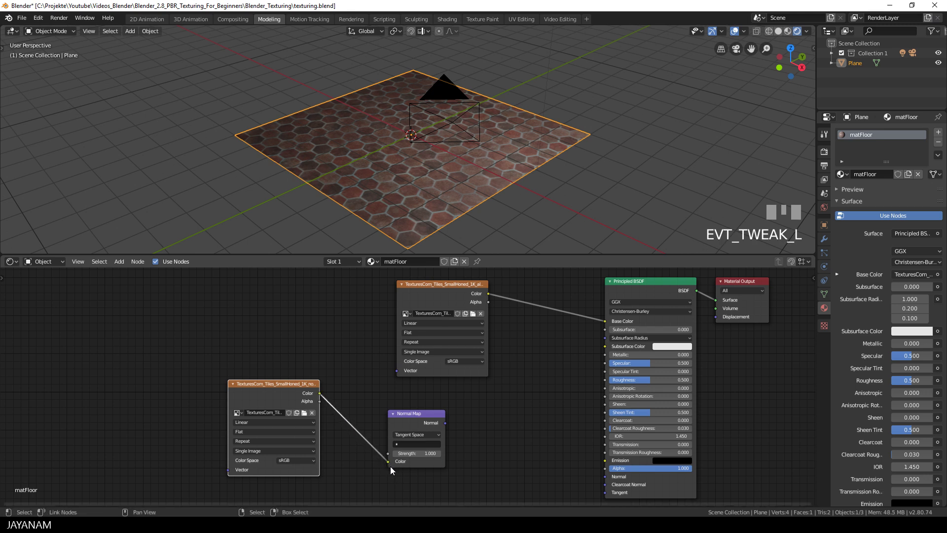
- Set the normal texture to Non-Color and connect the Normal Map to the BSDF Normal
{"action": "left_click", "coordinate": [291, 458]}
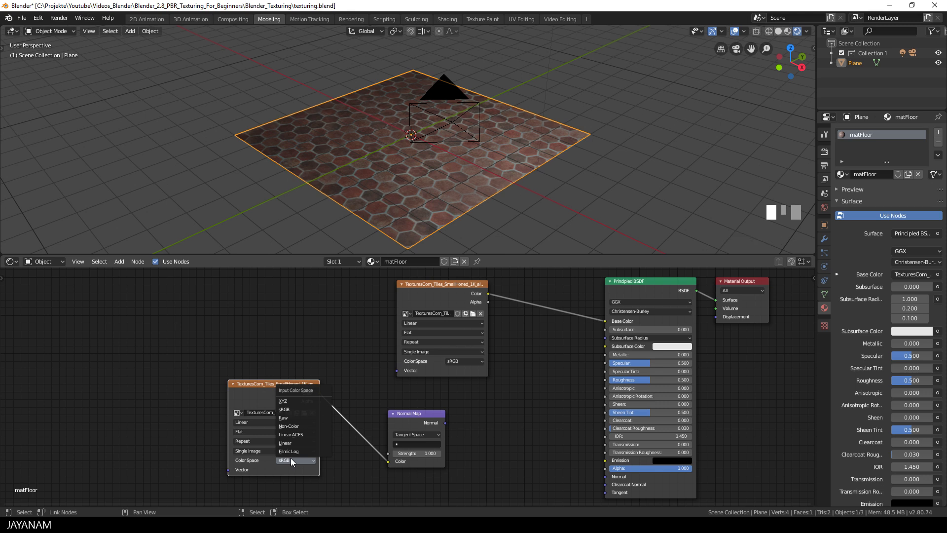
{"action": "left_click", "coordinate": [296, 425]}
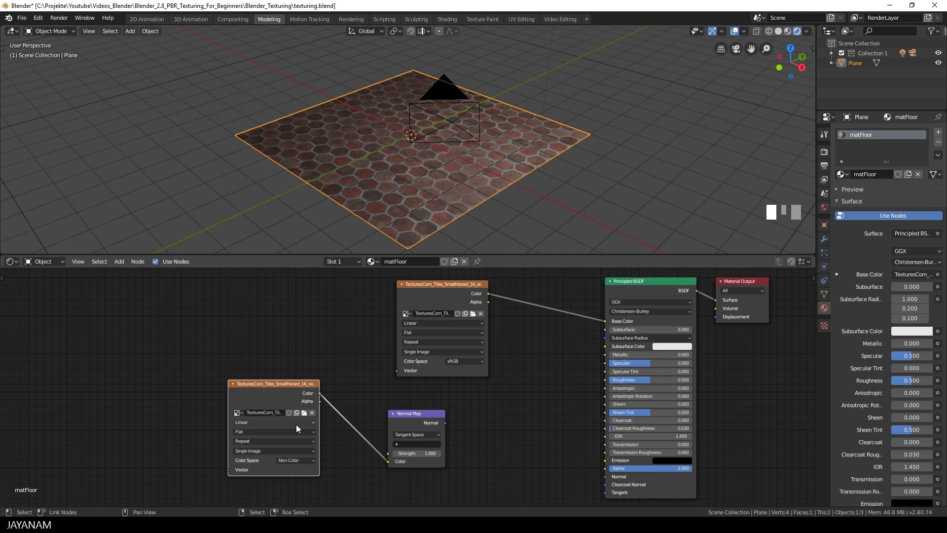
{"action": "left_click", "coordinate": [445, 425]}
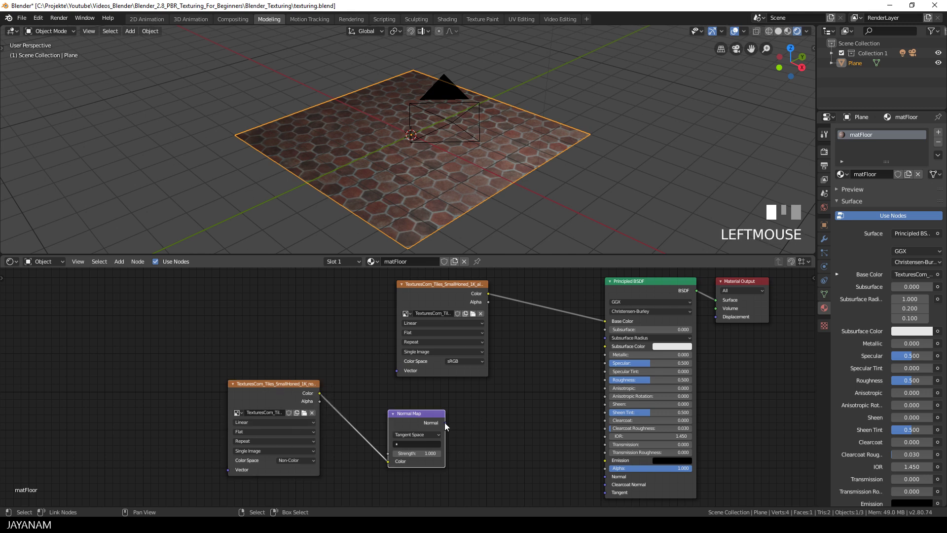
{"action": "left_click_drag", "start_coordinate": [445, 423], "coordinate": [605, 476]}
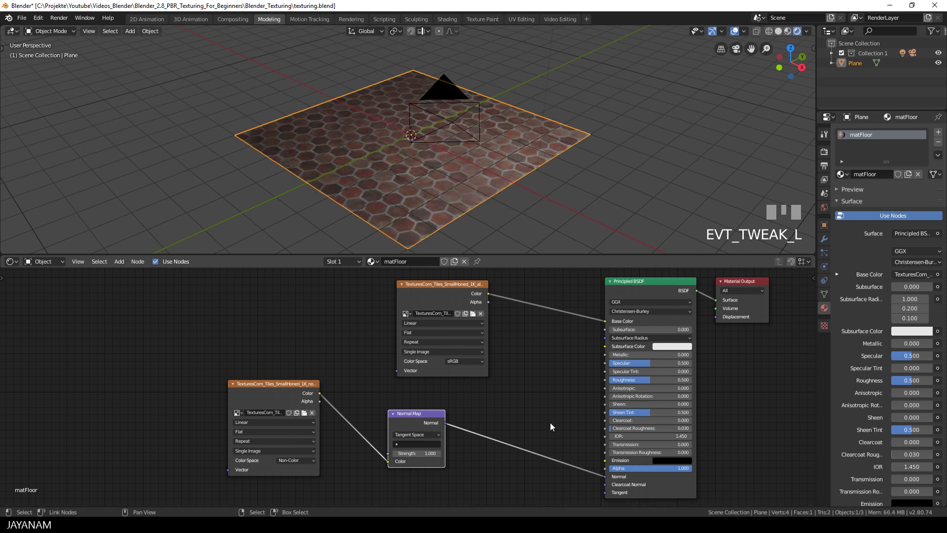
- Raise the Normal Map strength to 10, hide overlays, and view the tile relief from low
{"action": "scroll", "coordinate": [497, 188], "scroll_direction": "up", "scroll_amount": 3}
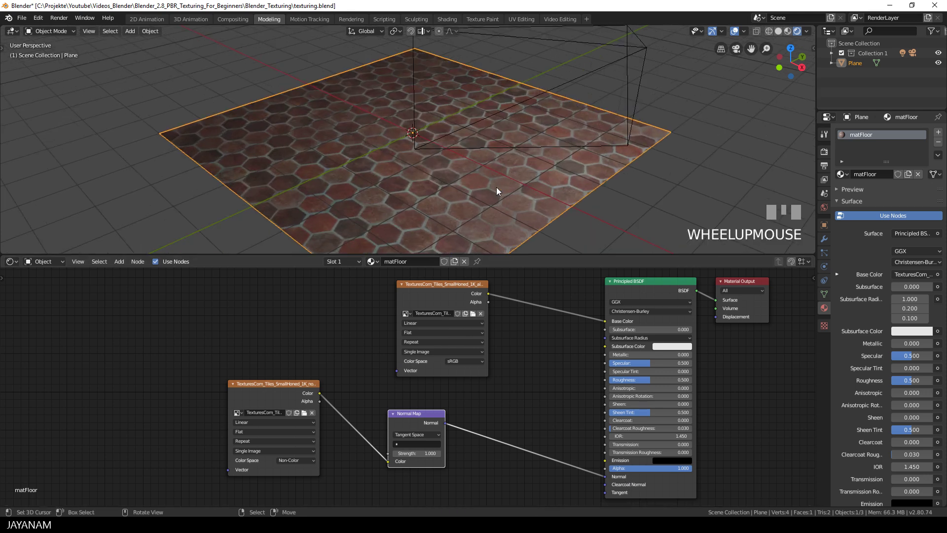
{"action": "middle_click_drag", "start_coordinate": [496, 188], "coordinate": [495, 172]}
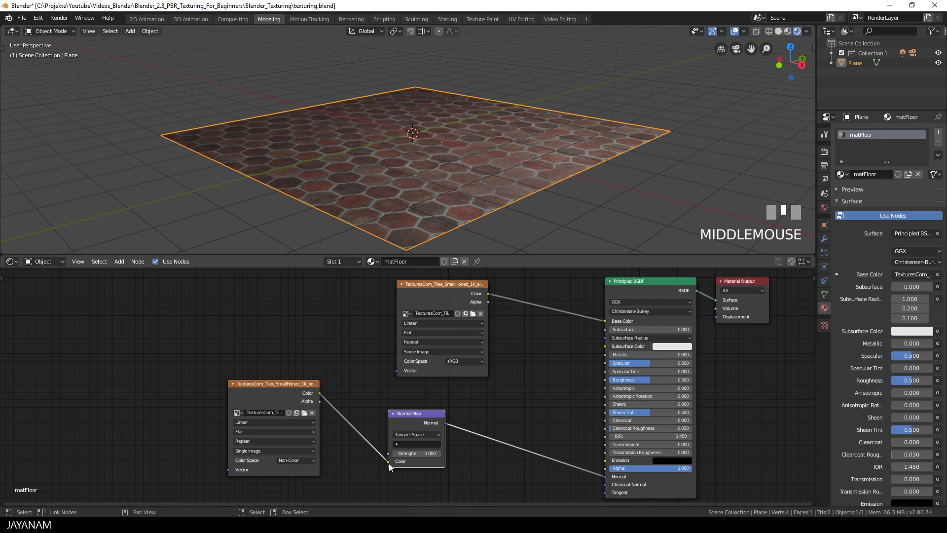
{"action": "mouse_move", "coordinate": [401, 454]}
{"action": "left_mouse_down"}
{"action": "mouse_move", "coordinate": [429, 454]}
{"action": "mouse_move", "coordinate": [417, 453]}
{"action": "left_mouse_up"}
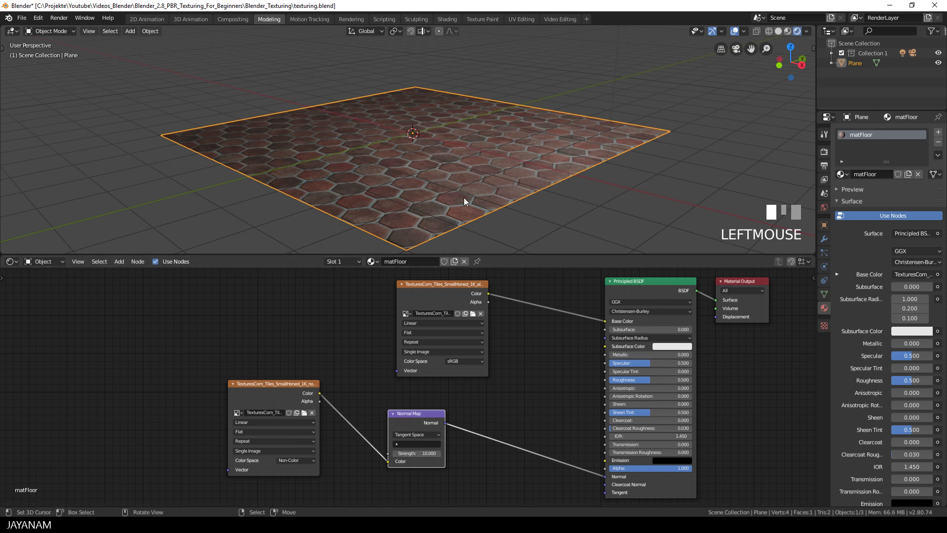
{"action": "mouse_move", "coordinate": [463, 197]}
{"action": "middle_mouse_down"}
{"action": "mouse_move", "coordinate": [452, 206]}
{"action": "mouse_move", "coordinate": [431, 196]}
{"action": "mouse_move", "coordinate": [472, 211]}
{"action": "middle_mouse_up"}
{"action": "scroll", "coordinate": [454, 199], "scroll_direction": "up", "scroll_amount": 2}
{"action": "scroll", "coordinate": [476, 205], "scroll_direction": "down", "scroll_amount": 2}
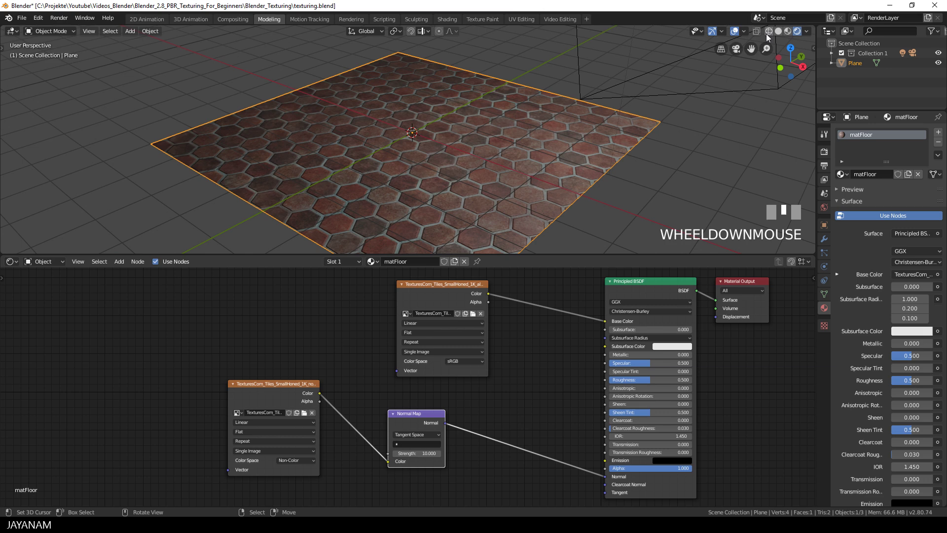
{"action": "left_click", "coordinate": [733, 31]}
{"action": "middle_click_drag", "start_coordinate": [635, 138], "coordinate": [538, 159]}
{"action": "scroll", "coordinate": [538, 160], "scroll_direction": "down", "scroll_amount": 2}
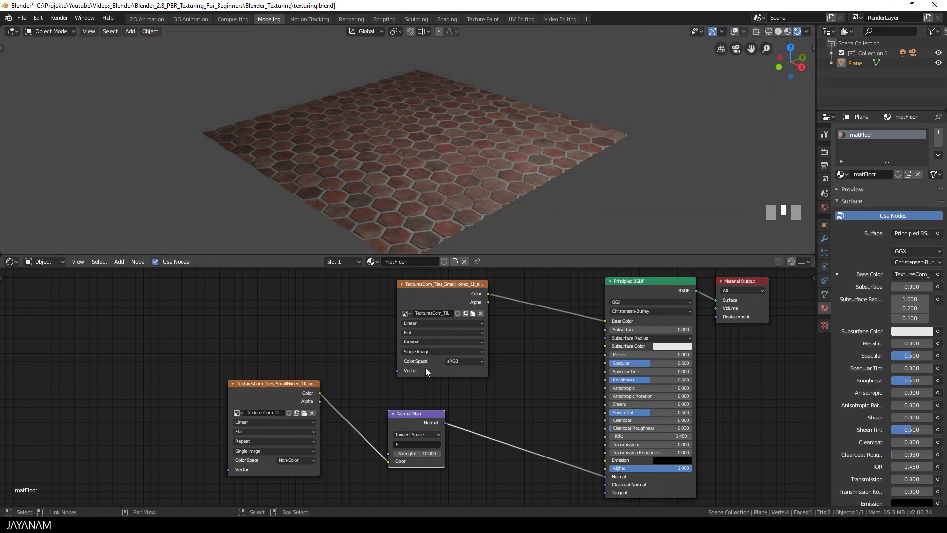
- Move the normal texture and Normal Map nodes together to the upper left
{"action": "left_click_drag", "start_coordinate": [292, 383], "coordinate": [306, 302]}
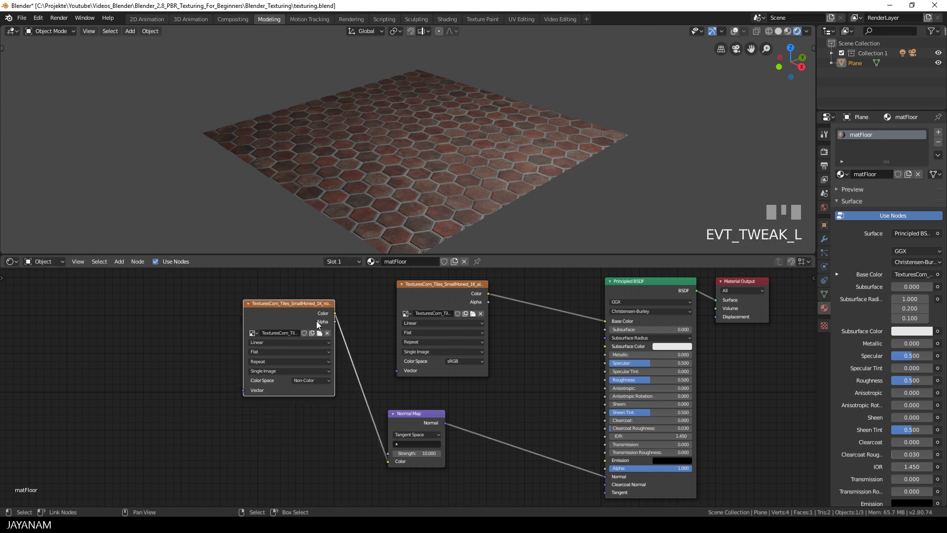
{"action": "left_click_drag", "start_coordinate": [409, 415], "coordinate": [361, 301]}
{"action": "left_click_drag", "start_coordinate": [304, 303], "coordinate": [278, 289]}
{"action": "left_click_drag", "start_coordinate": [348, 298], "coordinate": [334, 285]}
- Add the roughness texture below the albedo node, set it to Non-Color, and link it to Roughness
{"action": "key", "text": "alt+Tab"}
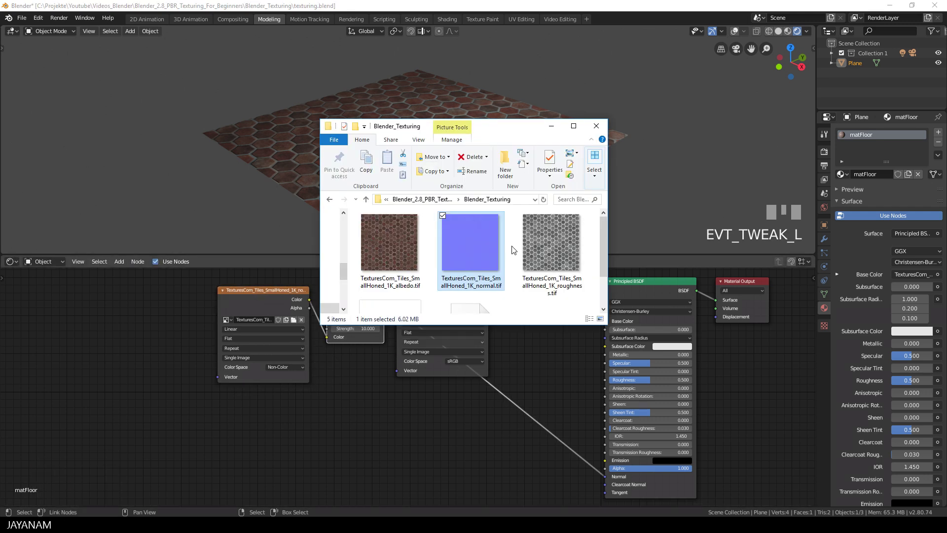
{"action": "left_click_drag", "start_coordinate": [555, 229], "coordinate": [337, 433]}
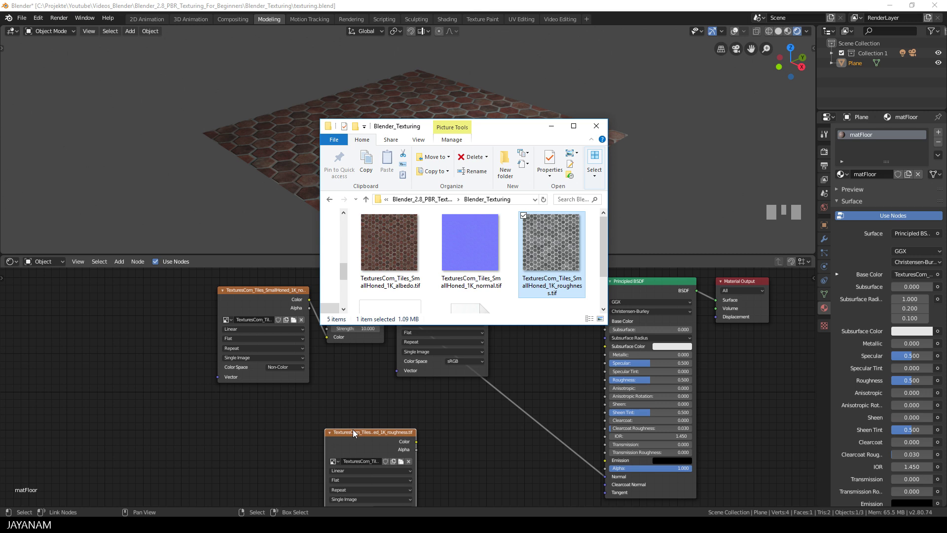
{"action": "left_click", "coordinate": [438, 387]}
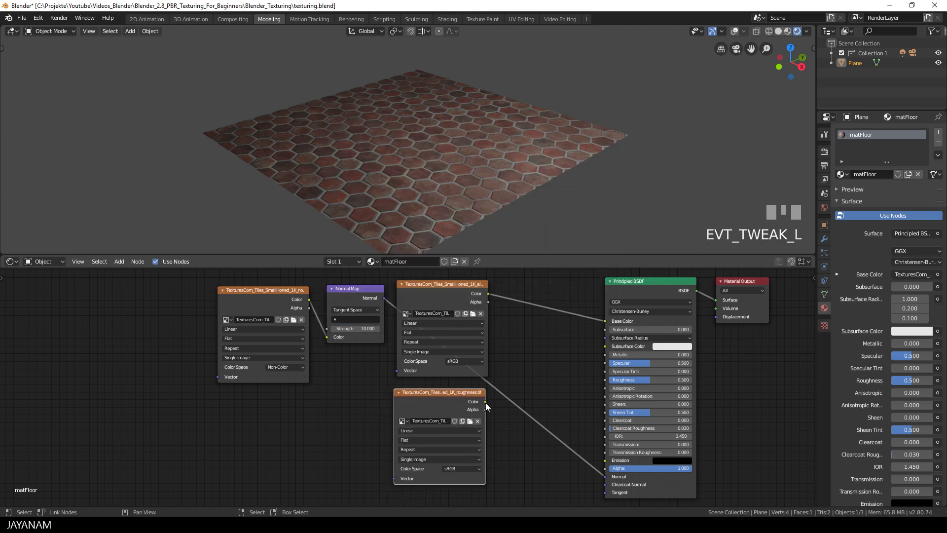
{"action": "left_click", "coordinate": [462, 469]}
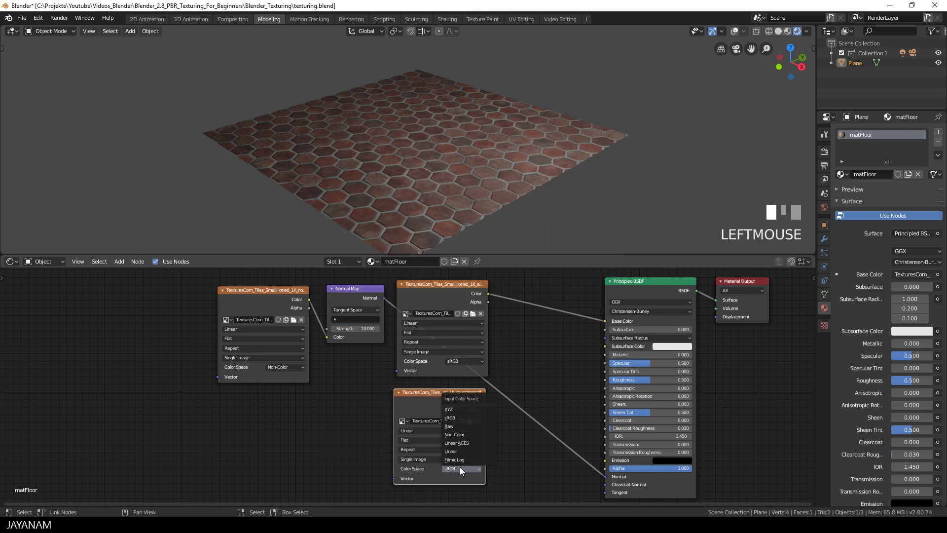
{"action": "left_click", "coordinate": [460, 435]}
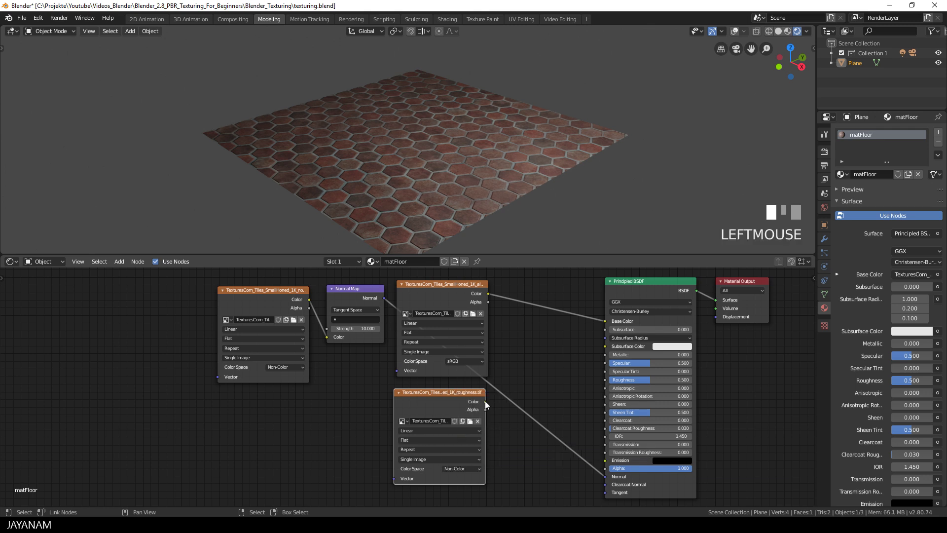
{"action": "left_click_drag", "start_coordinate": [486, 401], "coordinate": [605, 380]}
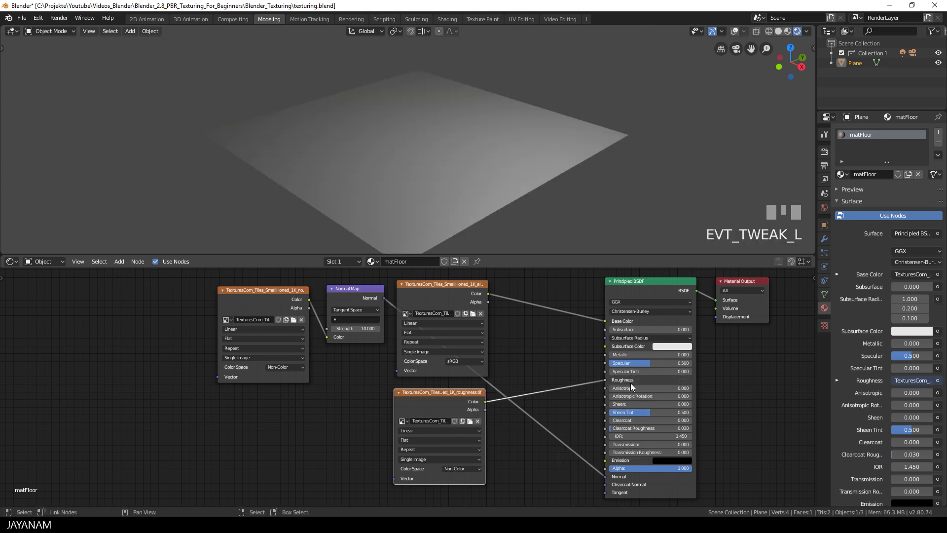
- Let the 3D view take over the node area and orbit around the tiled floor
{"action": "middle_click_drag", "start_coordinate": [613, 175], "coordinate": [357, 163]}
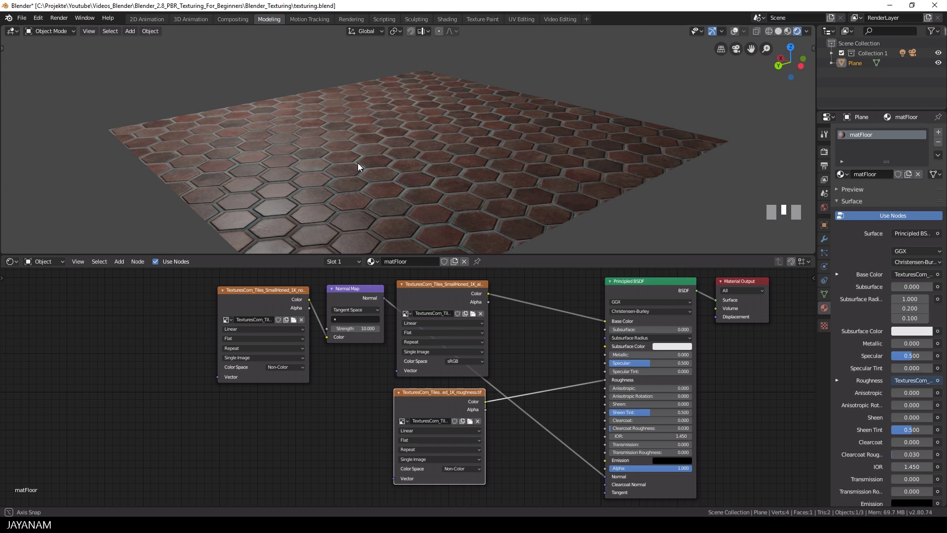
{"action": "right_click", "coordinate": [496, 255]}
{"action": "left_click", "coordinate": [493, 266]}
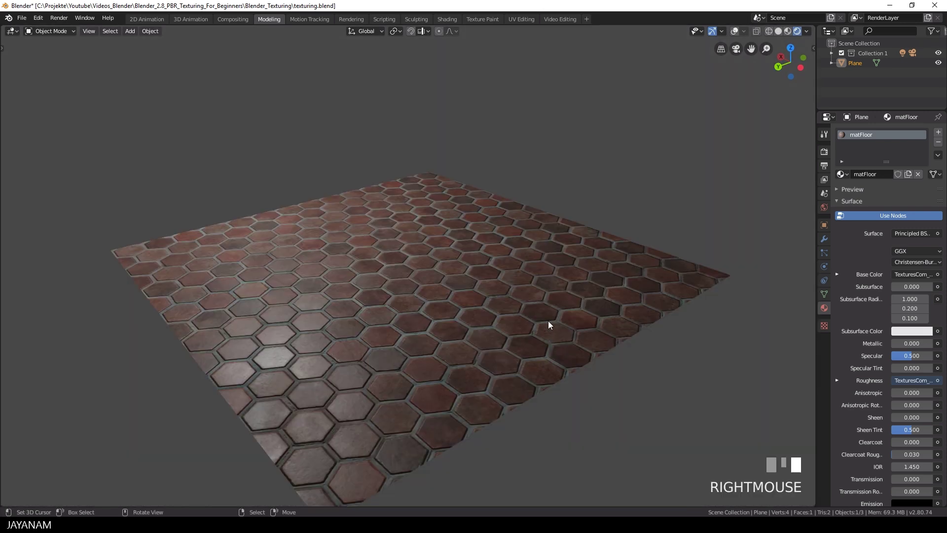
{"action": "middle_click_drag", "start_coordinate": [549, 321], "coordinate": [646, 212]}
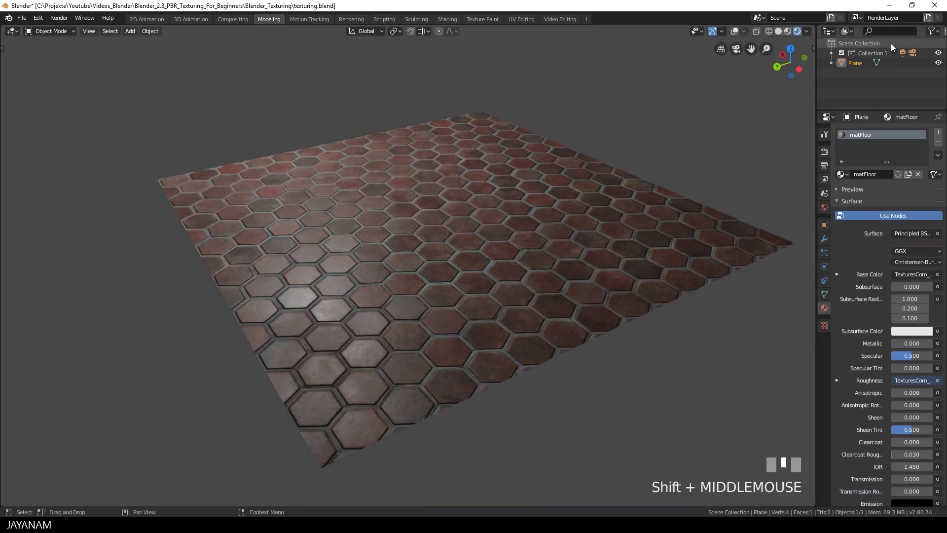
- Select the Lamp from the collection and move it to a new spot over the plane
{"action": "left_click", "coordinate": [831, 53]}
{"action": "left_click", "coordinate": [863, 72]}
{"action": "scroll", "coordinate": [615, 163], "scroll_direction": "down", "scroll_amount": 2}
{"action": "key", "text": "g"}
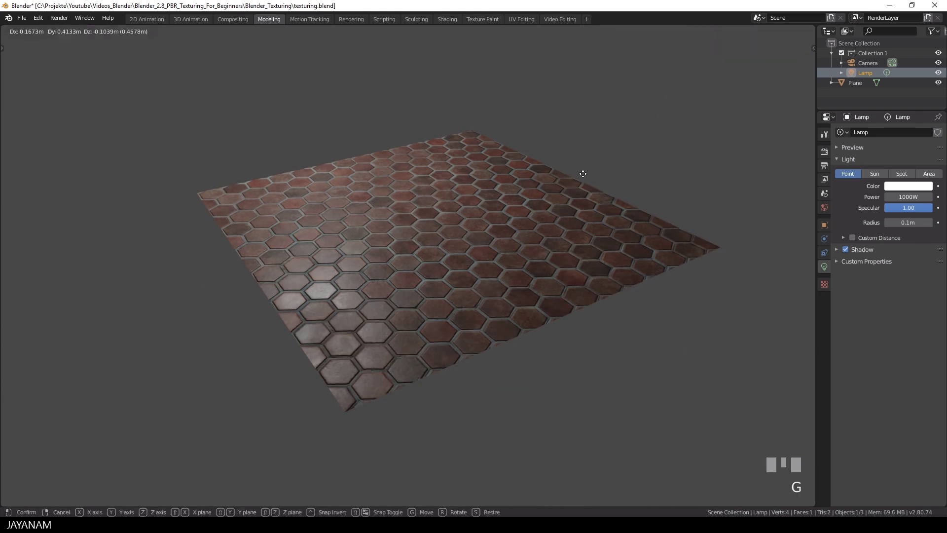
{"action": "left_click", "coordinate": [714, 179]}
{"action": "mouse_move", "coordinate": [715, 180]}
{"action": "middle_mouse_down"}
{"action": "mouse_move", "coordinate": [707, 157]}
{"action": "mouse_move", "coordinate": [636, 173]}
{"action": "mouse_move", "coordinate": [704, 168]}
{"action": "middle_mouse_up"}
- Move the Lamp twice more above the tiles, ending at offset -0.486, 0.559, 0.352 m
{"action": "key", "text": "g"}
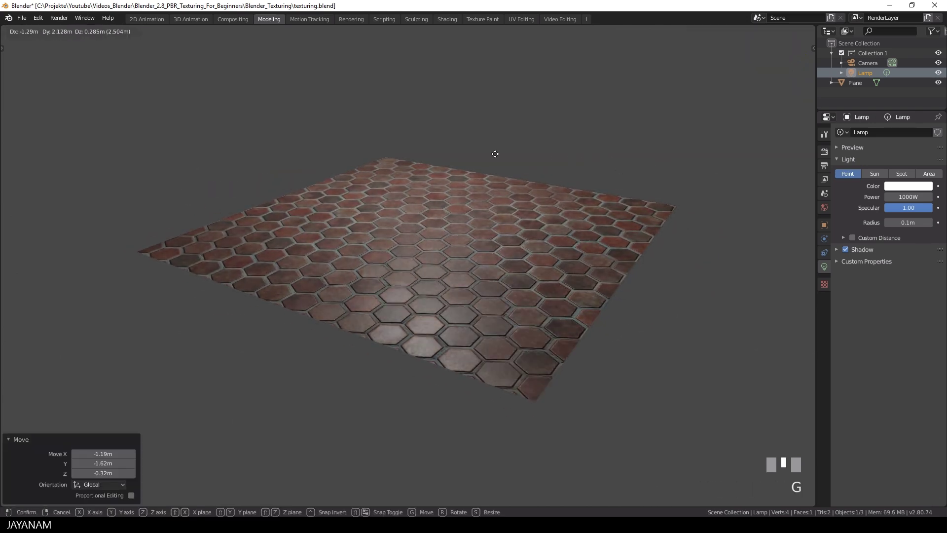
{"action": "left_click", "coordinate": [543, 153]}
{"action": "middle_click_drag", "start_coordinate": [543, 153], "coordinate": [518, 155]}
{"action": "scroll", "coordinate": [519, 155], "scroll_direction": "up", "scroll_amount": 4}
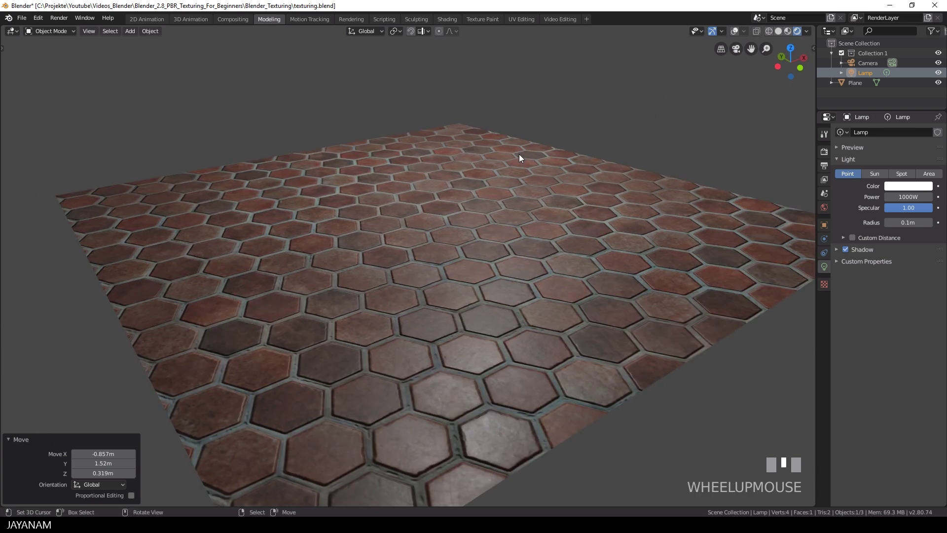
{"action": "scroll", "coordinate": [519, 157], "scroll_direction": "down", "scroll_amount": 2}
{"action": "key", "text": "g"}
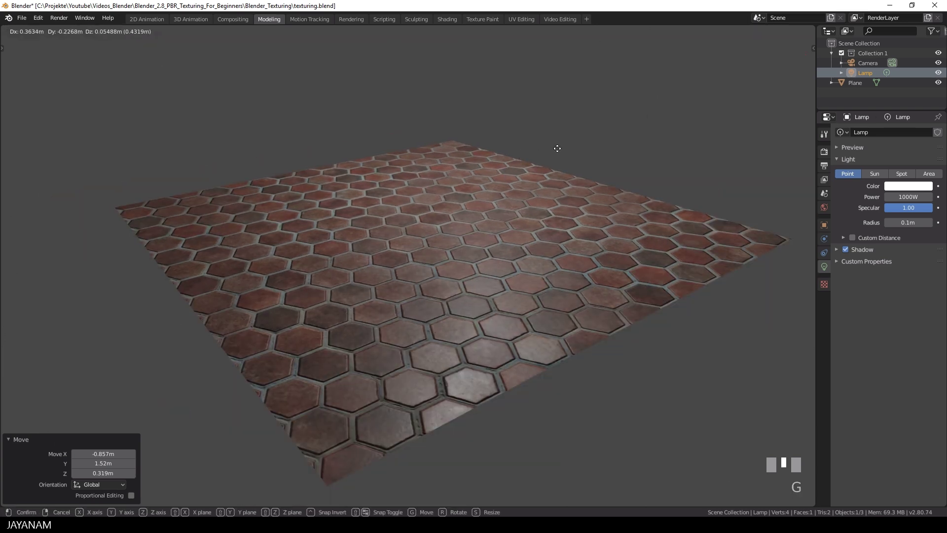
{"action": "left_click", "coordinate": [471, 129]}
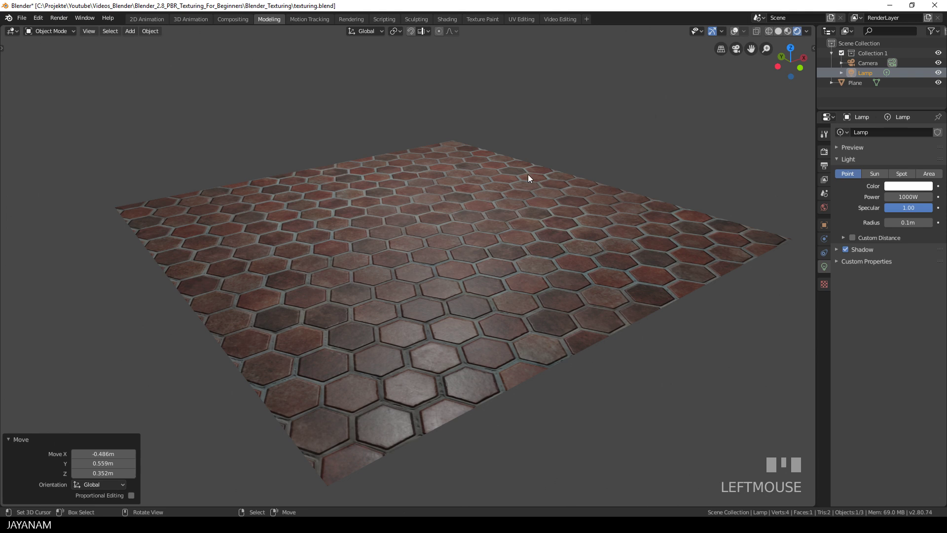
{"action": "scroll", "coordinate": [528, 178], "scroll_direction": "down", "scroll_amount": 1}
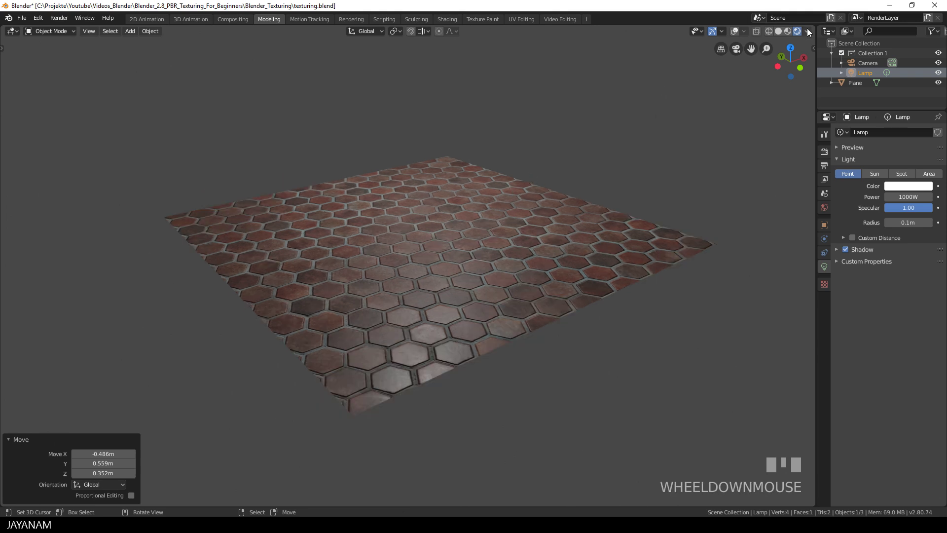
- Split the viewport and show the Small Honed tiles albedo image in a UV Editor on the right
{"action": "left_click_drag", "start_coordinate": [814, 24], "coordinate": [460, 51]}
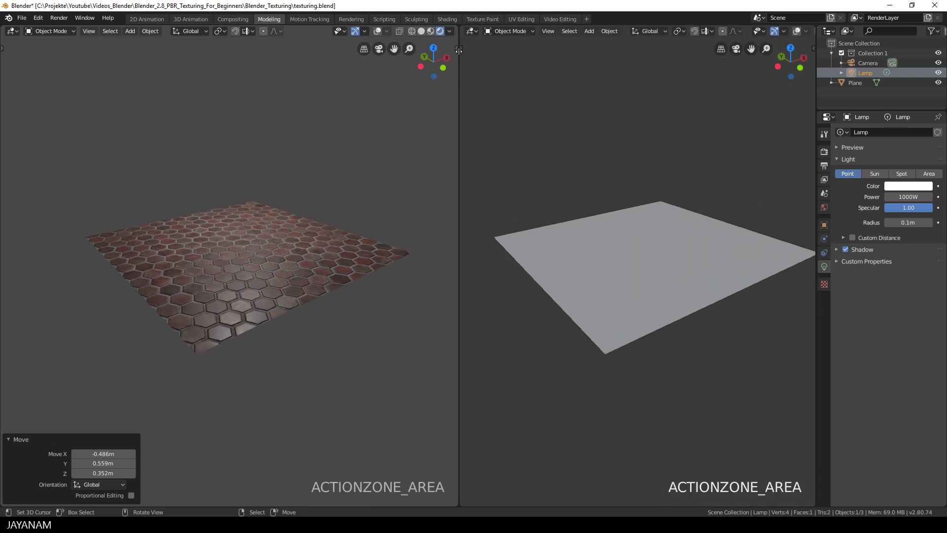
{"action": "left_click", "coordinate": [474, 31]}
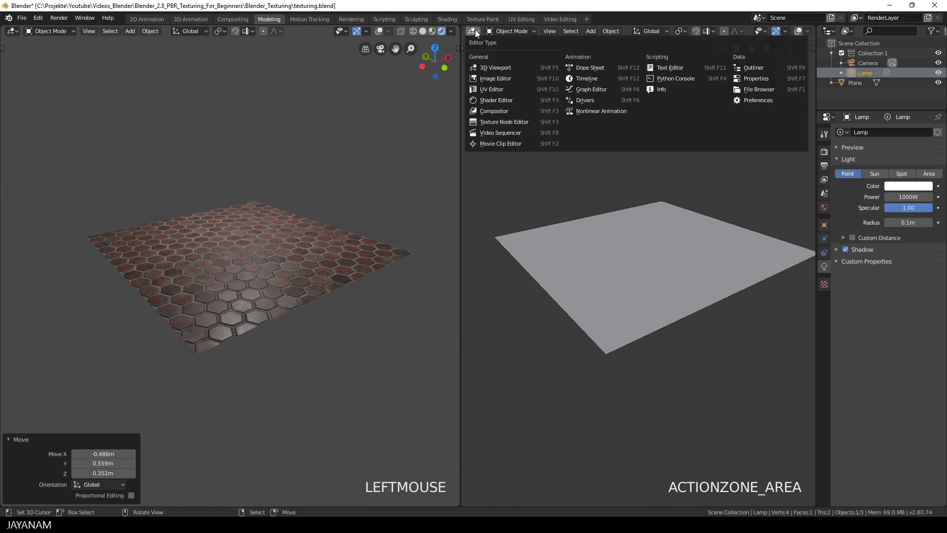
{"action": "left_click", "coordinate": [498, 89]}
{"action": "left_click", "coordinate": [597, 31]}
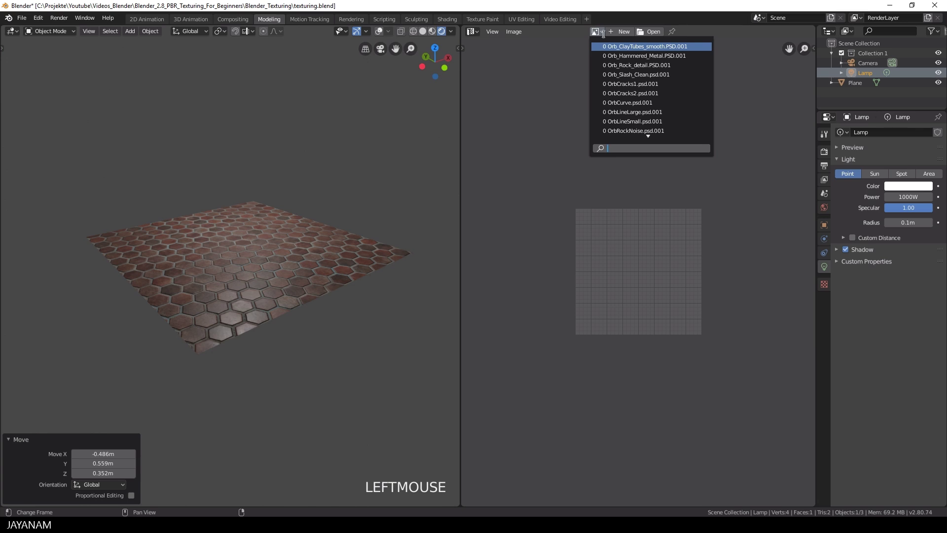
{"action": "scroll", "coordinate": [648, 129], "scroll_direction": "down", "scroll_amount": 5}
{"action": "left_click", "coordinate": [648, 121]}
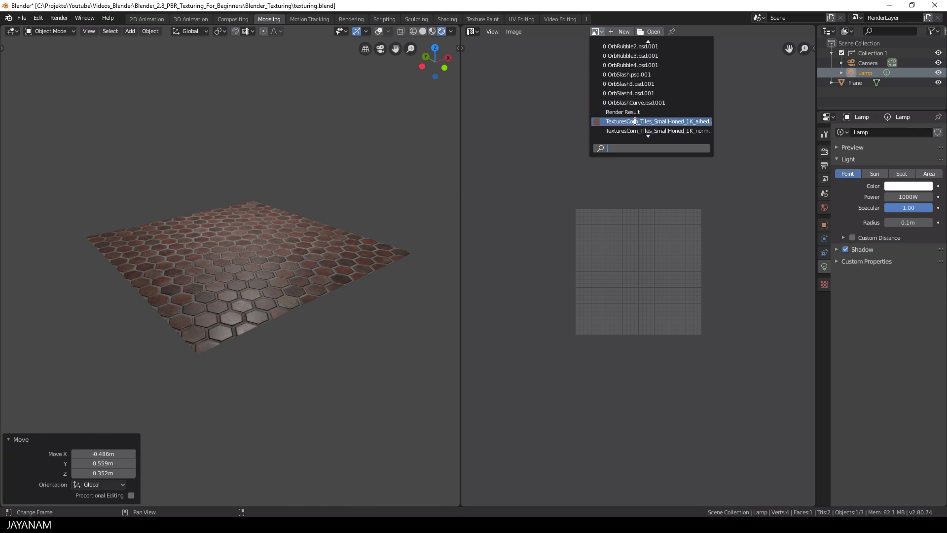
{"action": "scroll", "coordinate": [559, 211], "scroll_direction": "down", "scroll_amount": 3}
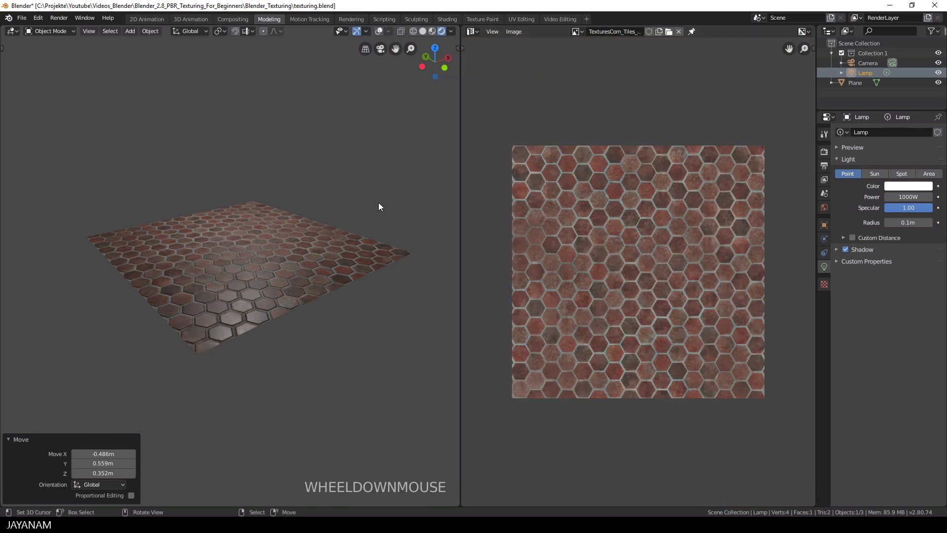
- Select the plane, enter Edit Mode and select its whole mesh
{"action": "middle_click_drag", "start_coordinate": [378, 202], "coordinate": [380, 205]}
{"action": "right_click", "coordinate": [300, 239]}
{"action": "key", "text": "Tab"}
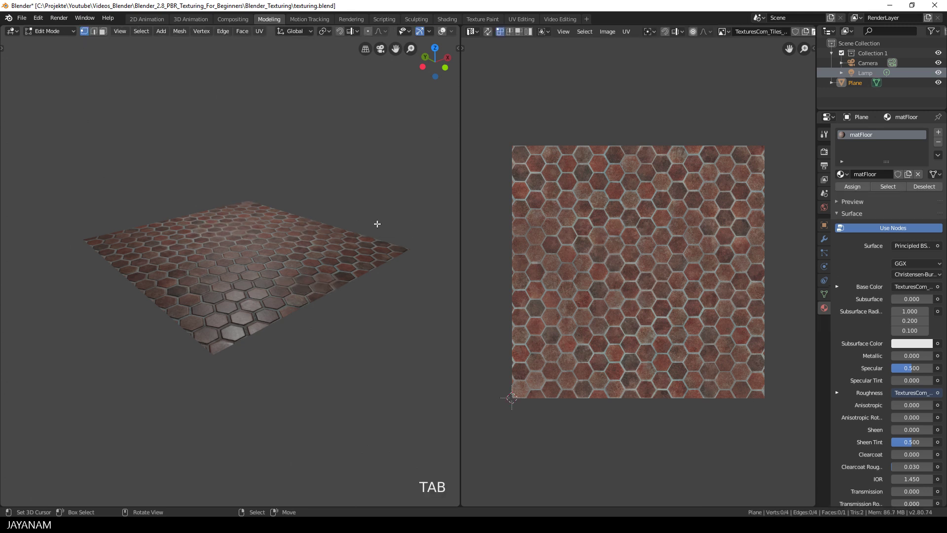
{"action": "key", "text": "a"}
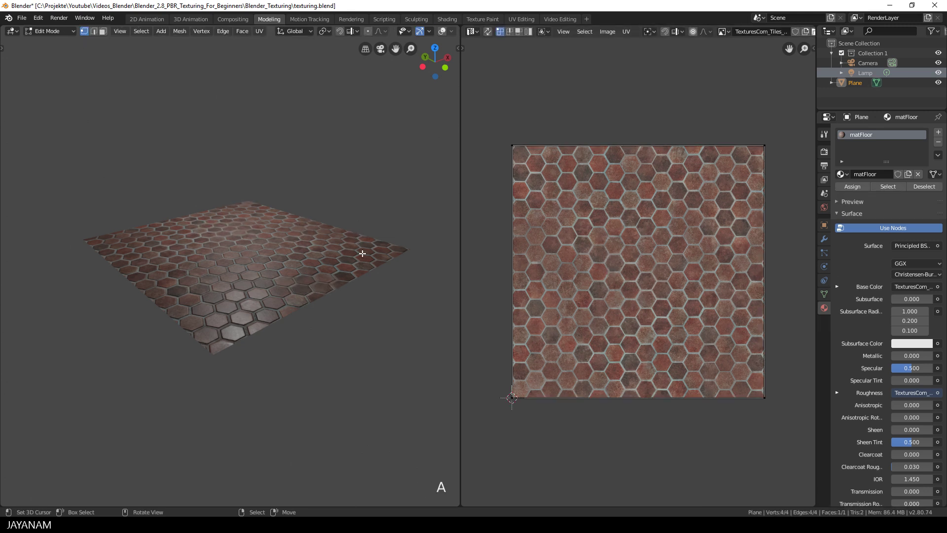
- Enable overlays and scale all of the plane's UVs by 2 in the UV Editor
{"action": "left_click", "coordinate": [443, 31]}
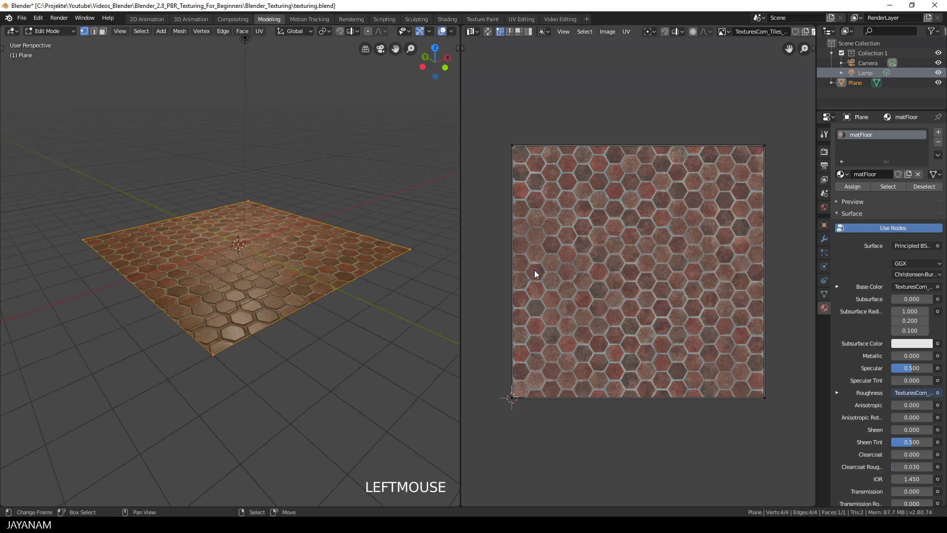
{"action": "key", "text": "a"}
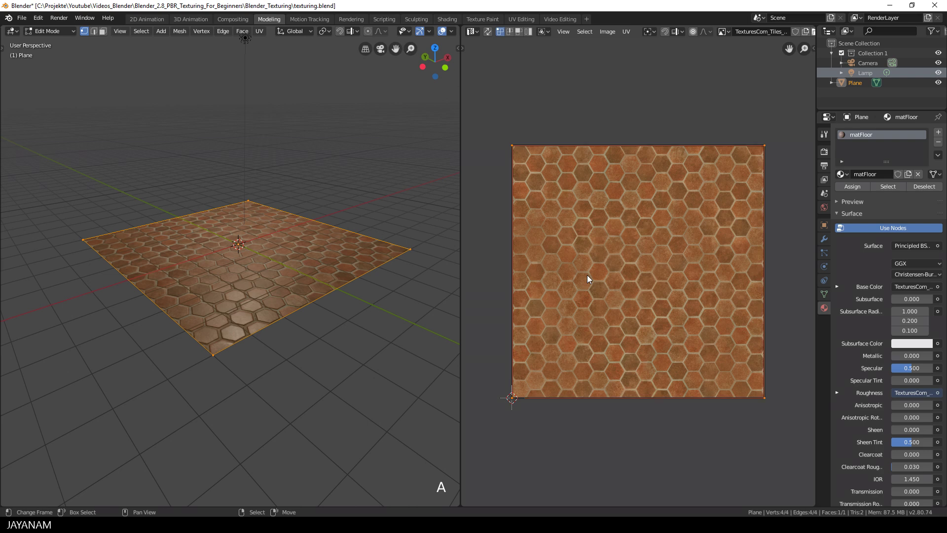
{"action": "type", "text": "s"}
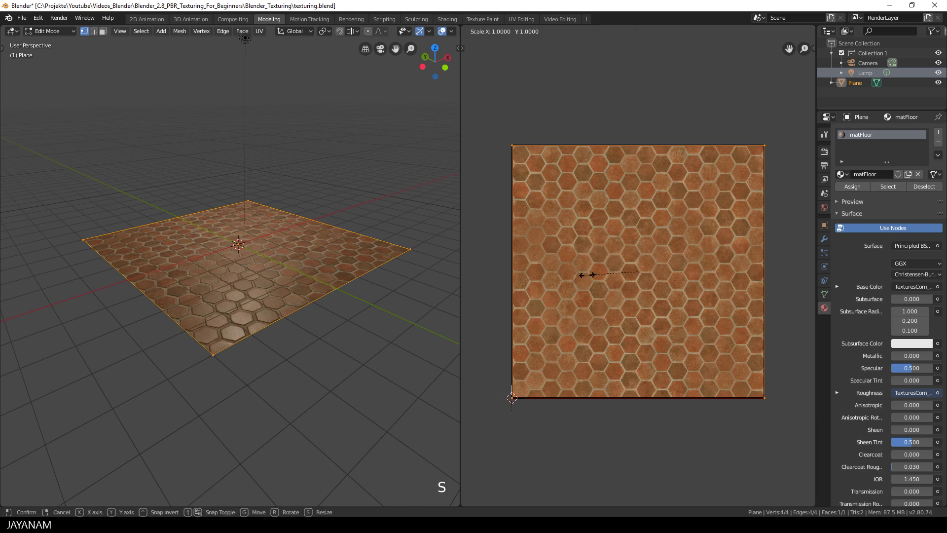
{"action": "type", "text": "2"}
{"action": "key", "text": "Return"}
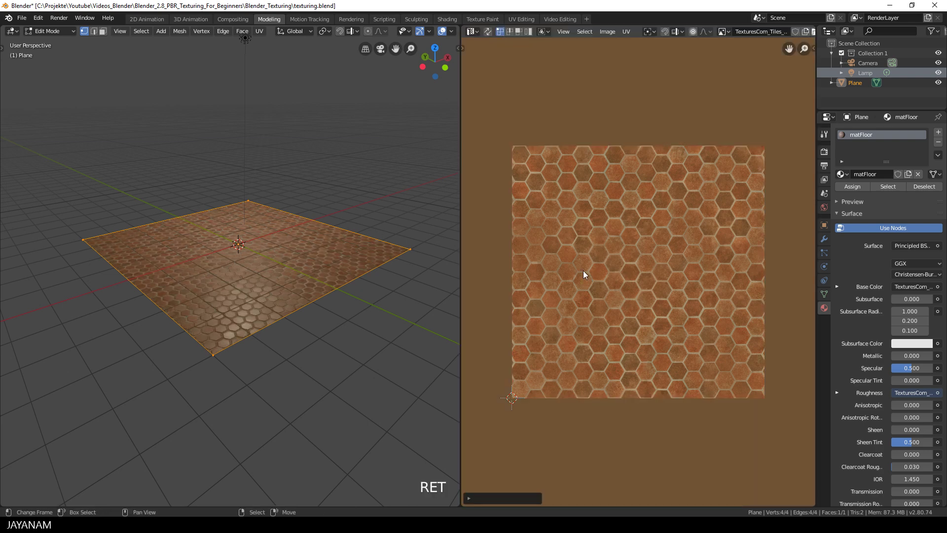
- Return the plane to Object Mode and view the denser hex tiles in the 3D view
{"action": "scroll", "coordinate": [583, 271], "scroll_direction": "down", "scroll_amount": 4}
{"action": "middle_click_drag", "start_coordinate": [345, 292], "coordinate": [326, 296]}
{"action": "scroll", "coordinate": [357, 289], "scroll_direction": "up", "scroll_amount": 3}
{"action": "key", "text": "Tab"}
{"action": "scroll", "coordinate": [325, 307], "scroll_direction": "up", "scroll_amount": 2}
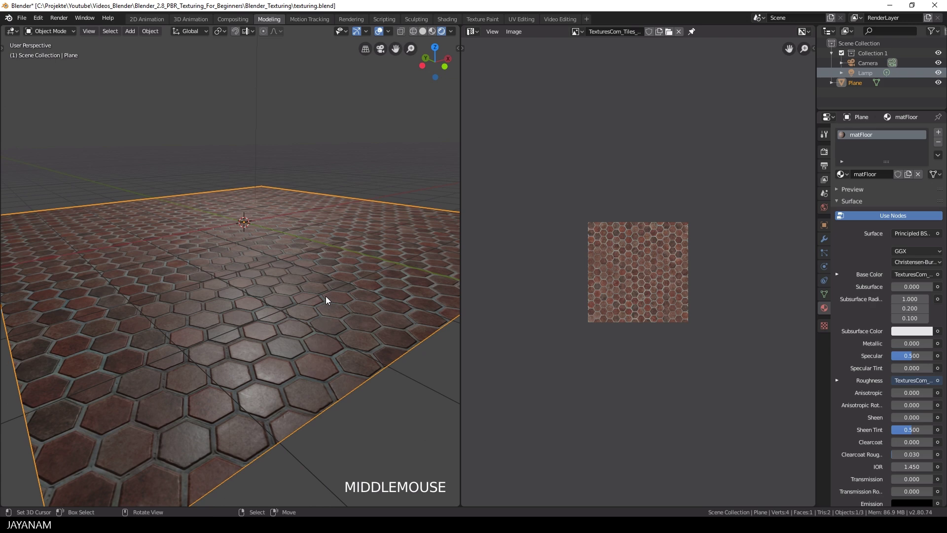
- Hide overlays and join the UV editor back into the 3D view
{"action": "left_click", "coordinate": [380, 31]}
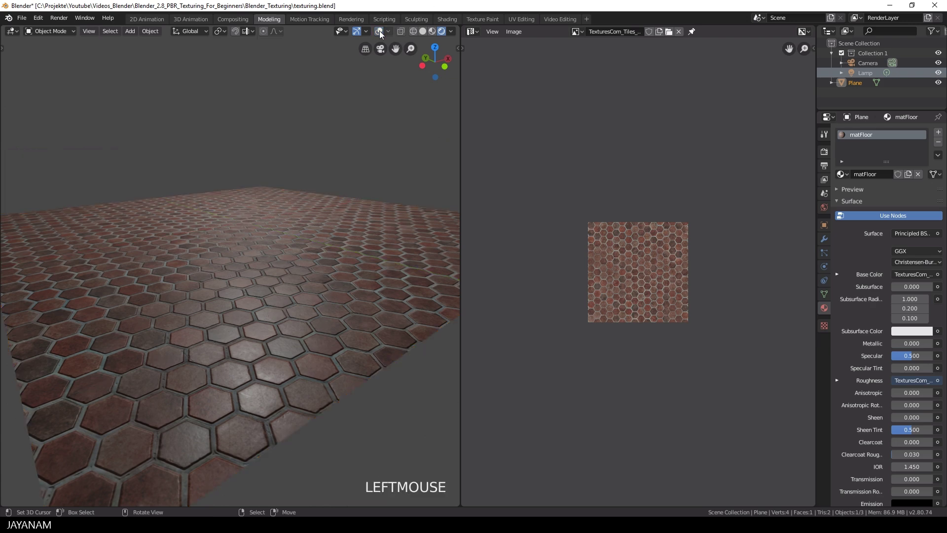
{"action": "right_click", "coordinate": [459, 87]}
{"action": "left_click", "coordinate": [457, 87]}
{"action": "left_click", "coordinate": [628, 165]}
- Split the 3D view into upper and lower viewports
{"action": "middle_click_drag", "start_coordinate": [617, 175], "coordinate": [602, 180]}
{"action": "scroll", "coordinate": [598, 186], "scroll_direction": "down", "scroll_amount": 2}
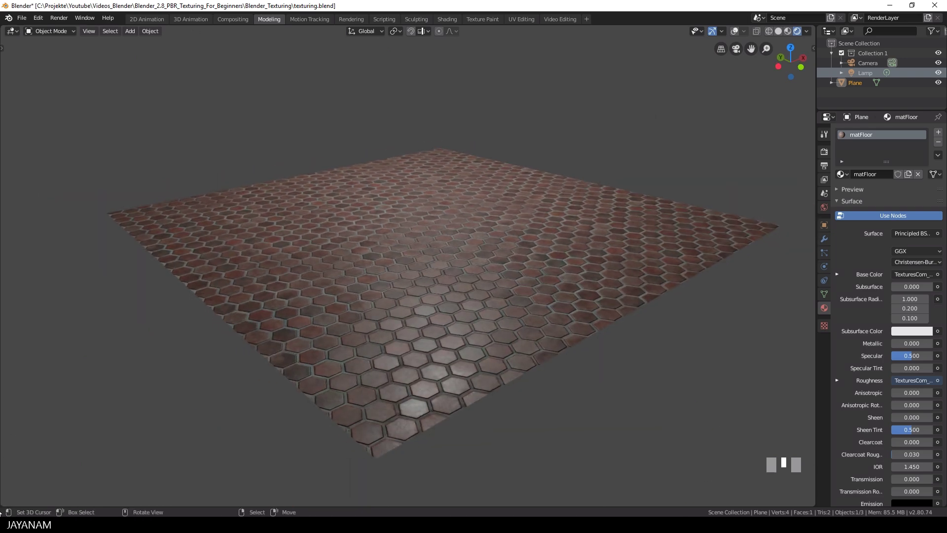
{"action": "left_click_drag", "start_coordinate": [2, 505], "coordinate": [5, 291]}
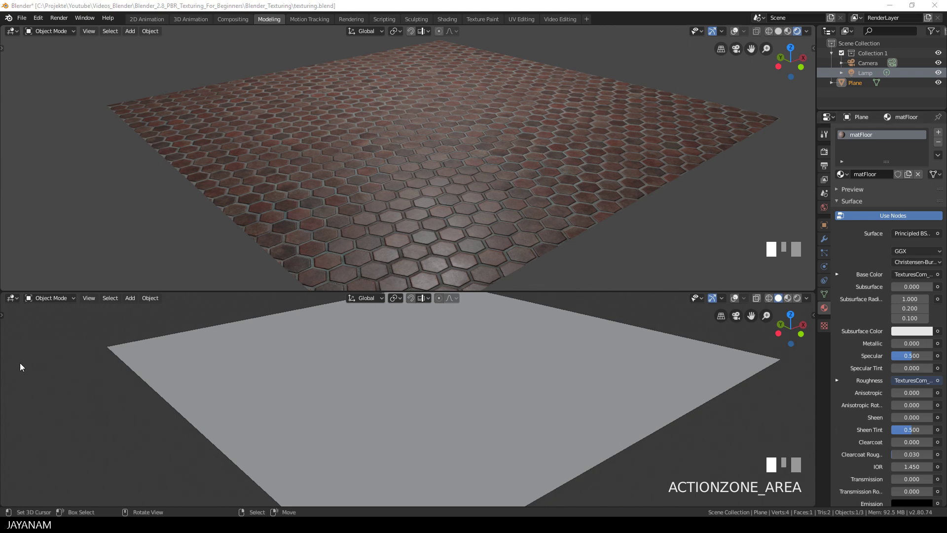
- Turn the lower area into a Shader Editor showing the material nodes, sidebar hidden
{"action": "left_click", "coordinate": [12, 298]}
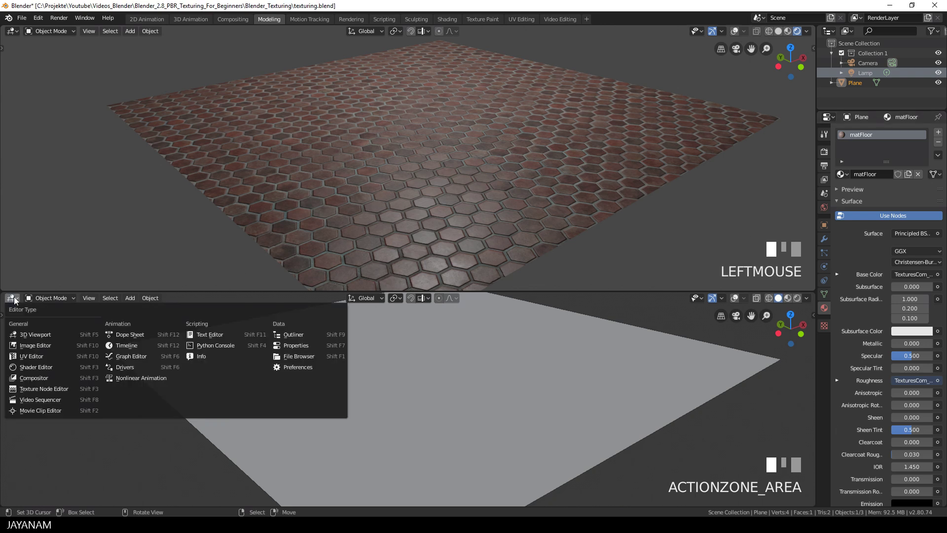
{"action": "left_click", "coordinate": [36, 367]}
{"action": "middle_click_drag", "start_coordinate": [419, 417], "coordinate": [588, 353], "text": "shift"}
{"action": "key", "text": "n"}
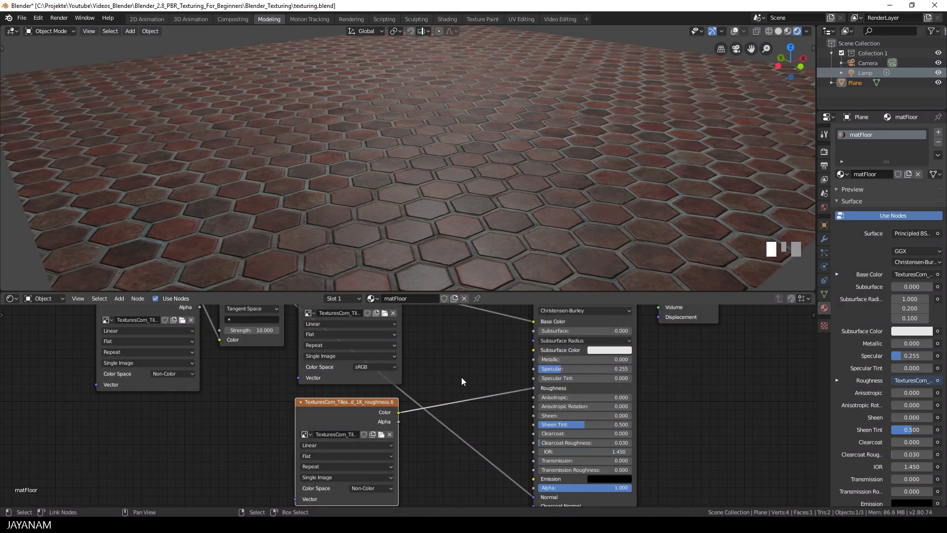
- Add a ColorRamp node and drop it onto the roughness texture's Roughness link
{"action": "key", "text": "shift+a"}
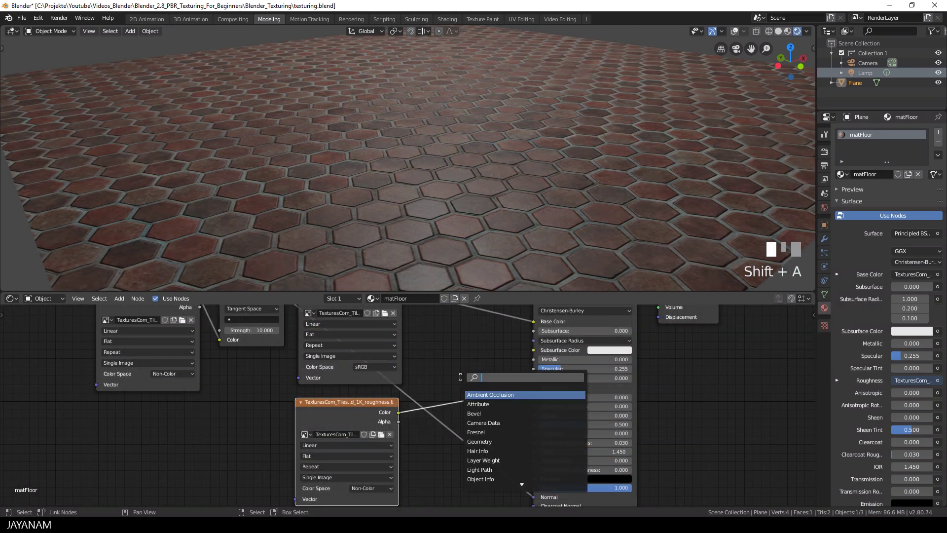
{"action": "type", "text": "col"}
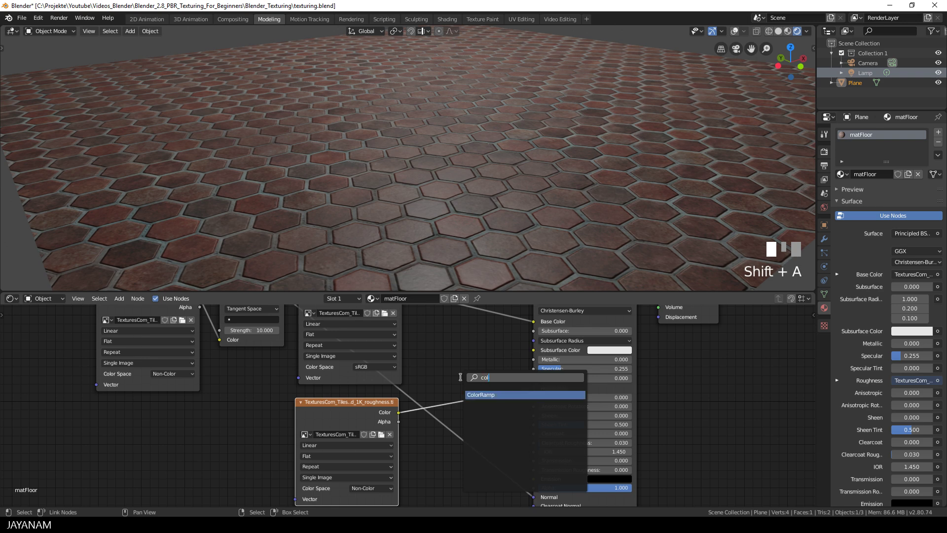
{"action": "key", "text": "Return"}
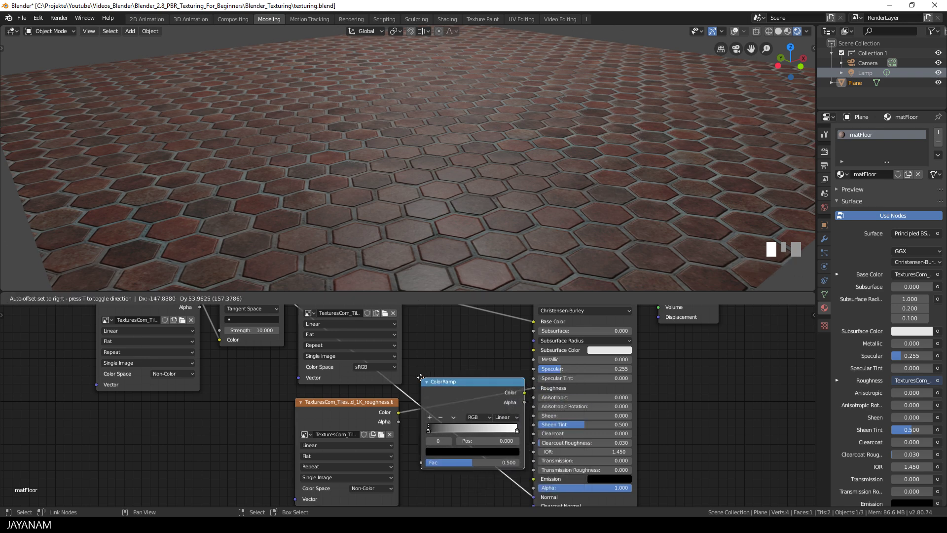
{"action": "left_click", "coordinate": [519, 392]}
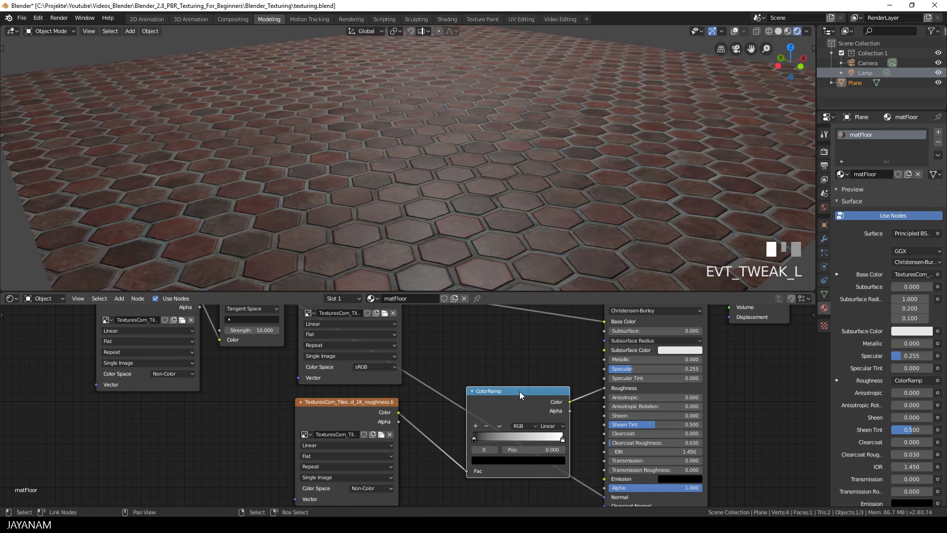
- Move the ColorRamp's black stop to 0.295 and orbit to see the glossier tiles
{"action": "left_click_drag", "start_coordinate": [520, 392], "coordinate": [501, 374]}
{"action": "left_click_drag", "start_coordinate": [457, 423], "coordinate": [485, 419]}
{"action": "scroll", "coordinate": [481, 245], "scroll_direction": "down", "scroll_amount": 3}
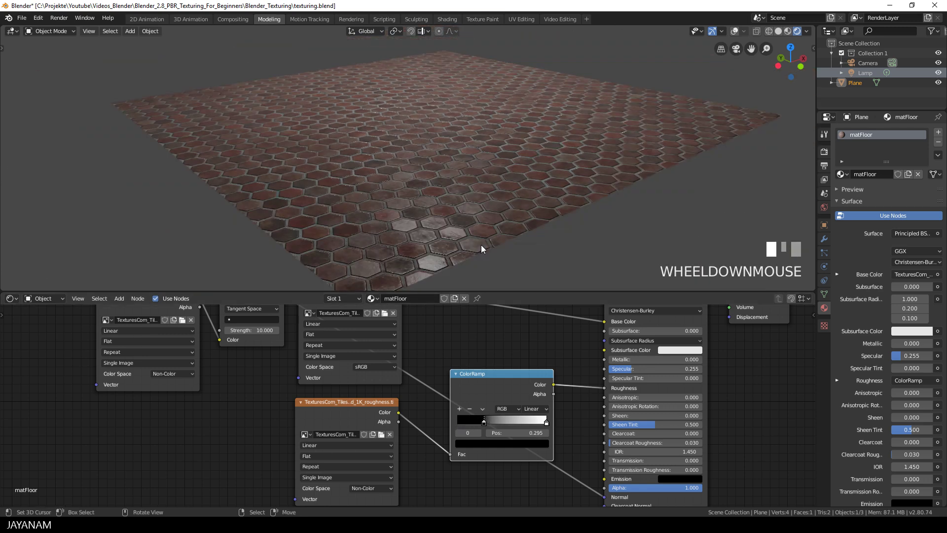
{"action": "middle_click_drag", "start_coordinate": [481, 245], "coordinate": [648, 238]}
{"action": "scroll", "coordinate": [443, 228], "scroll_direction": "down", "scroll_amount": 2}
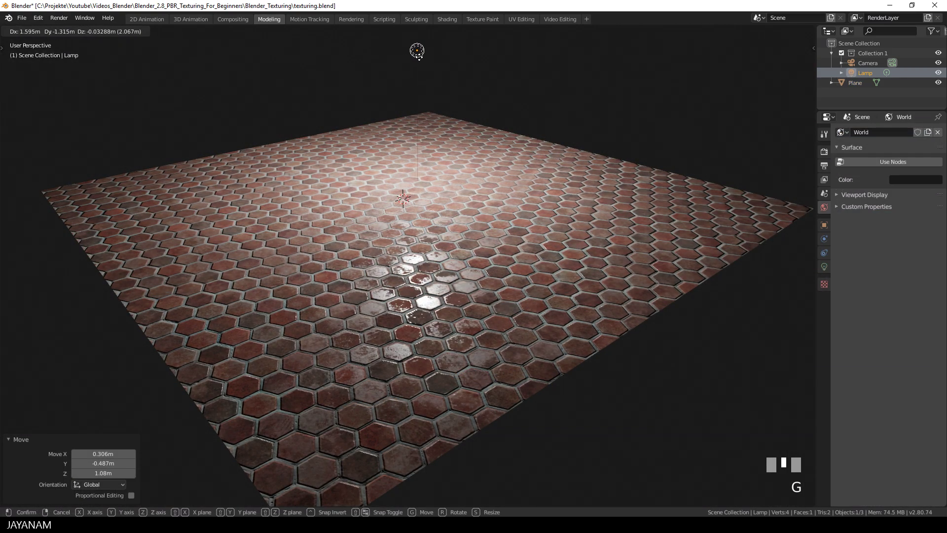
- Confirm the Lamp's move at offset 1.6, -1.31, -0.0204 m, brightening the floor's centre
{"action": "left_click", "coordinate": [416, 49]}
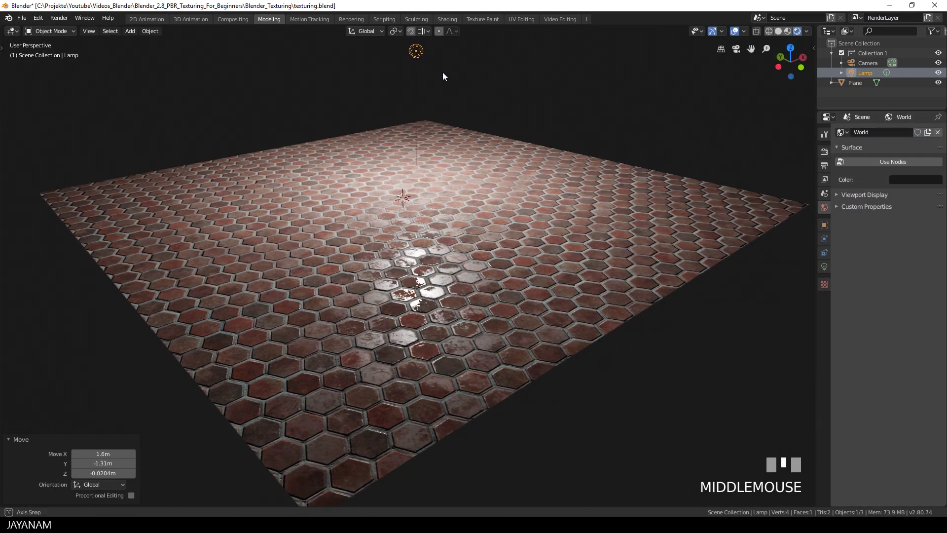